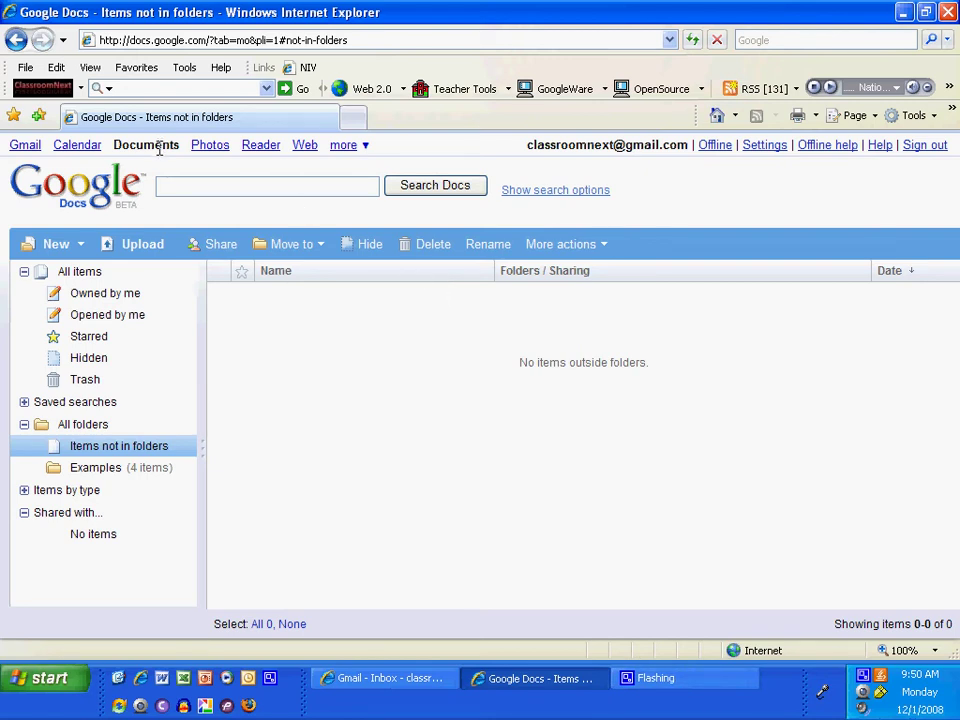
Create a new form and maximize its editing window
{"action": "left_click", "coordinate": [57, 252]}
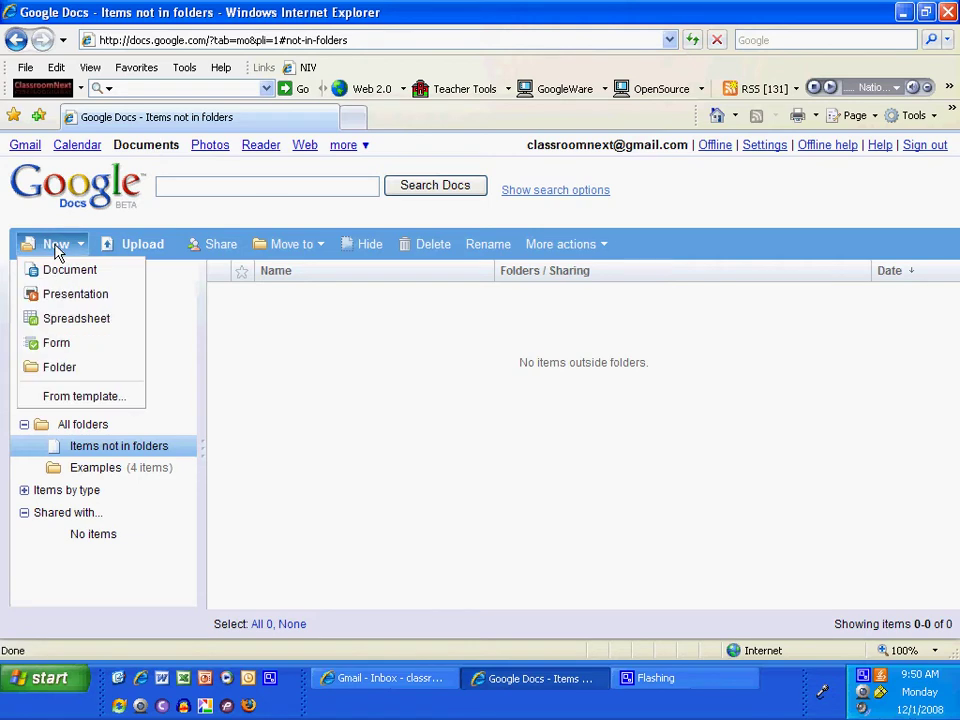
{"action": "left_click", "coordinate": [63, 352]}
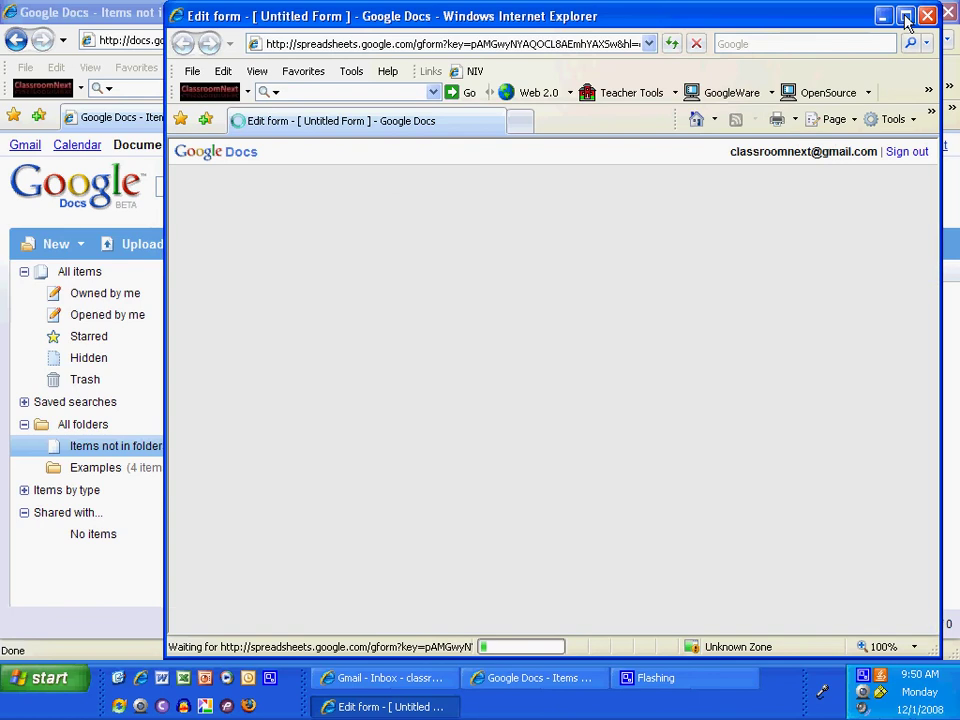
{"action": "left_click", "coordinate": [904, 18]}
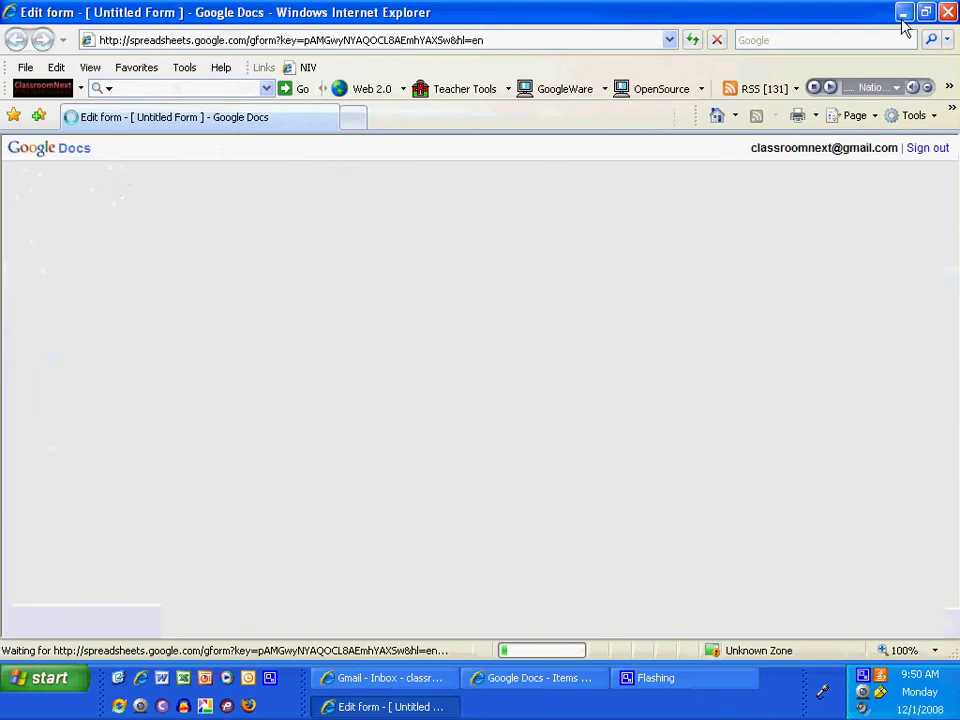
Title the form "Text Alerts.. Get important updates directly to your cell phone."
{"action": "left_click", "coordinate": [155, 234]}
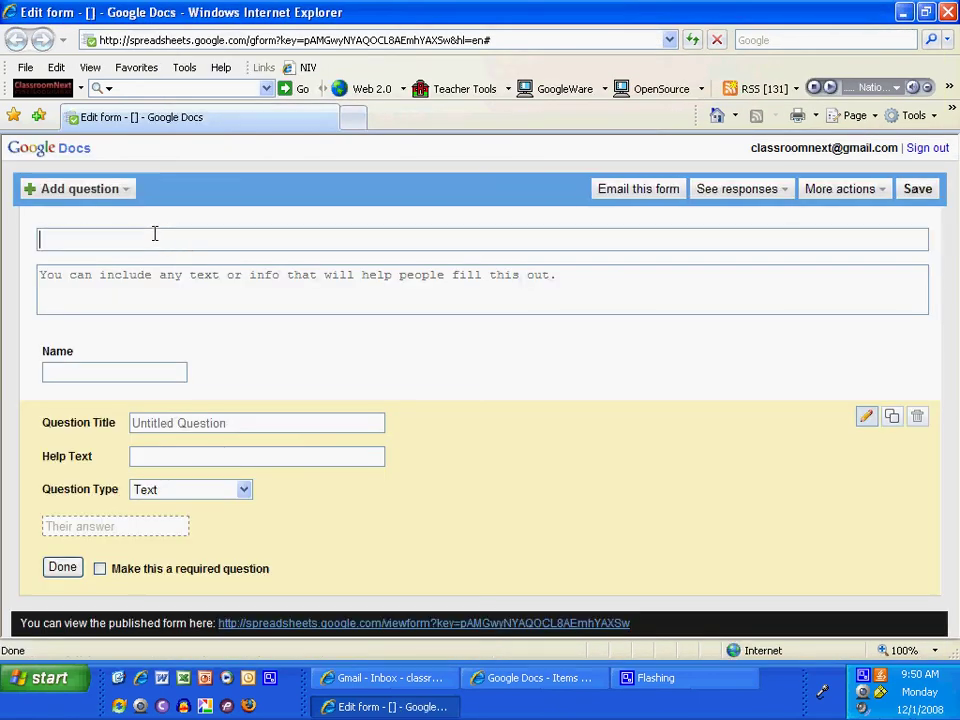
{"action": "type", "text": "Text"}
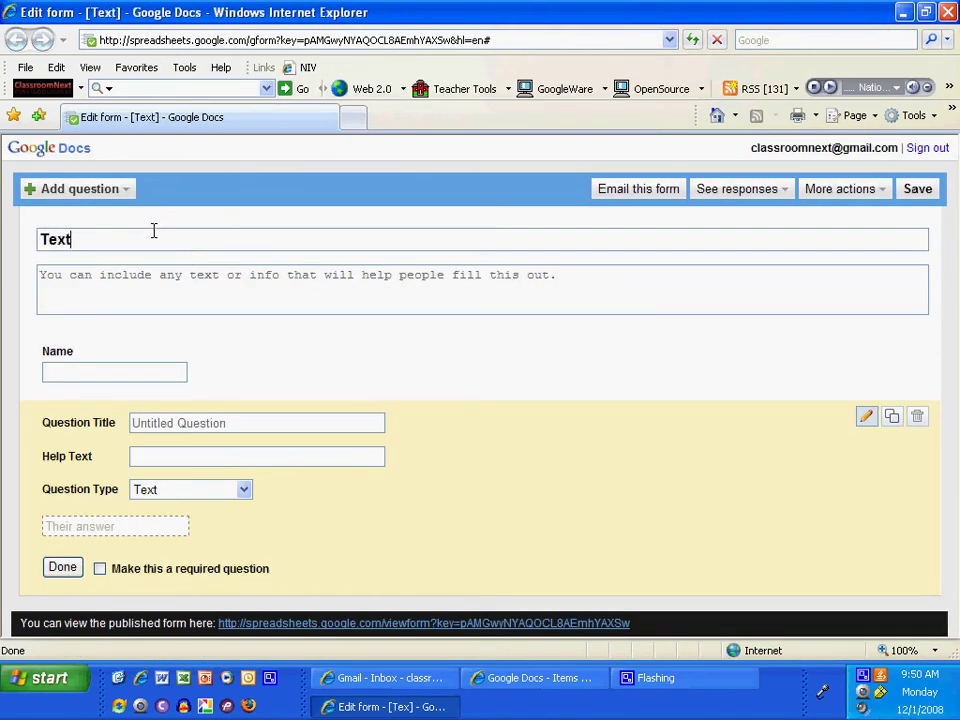
{"action": "type", "text": " Alerts"}
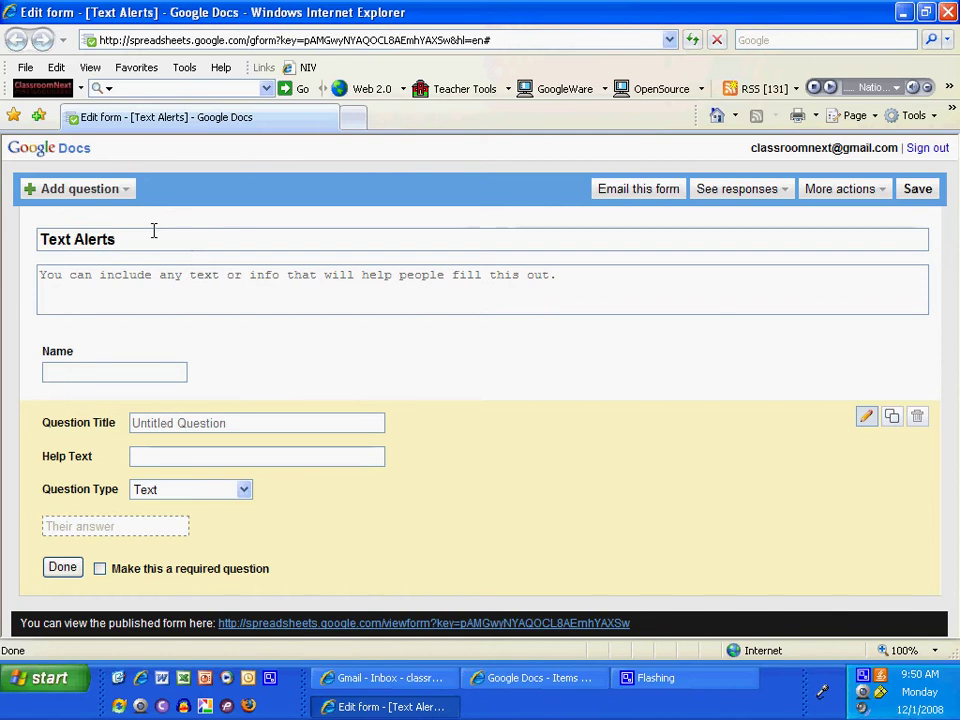
{"action": "type", "text": ".. Get im"}
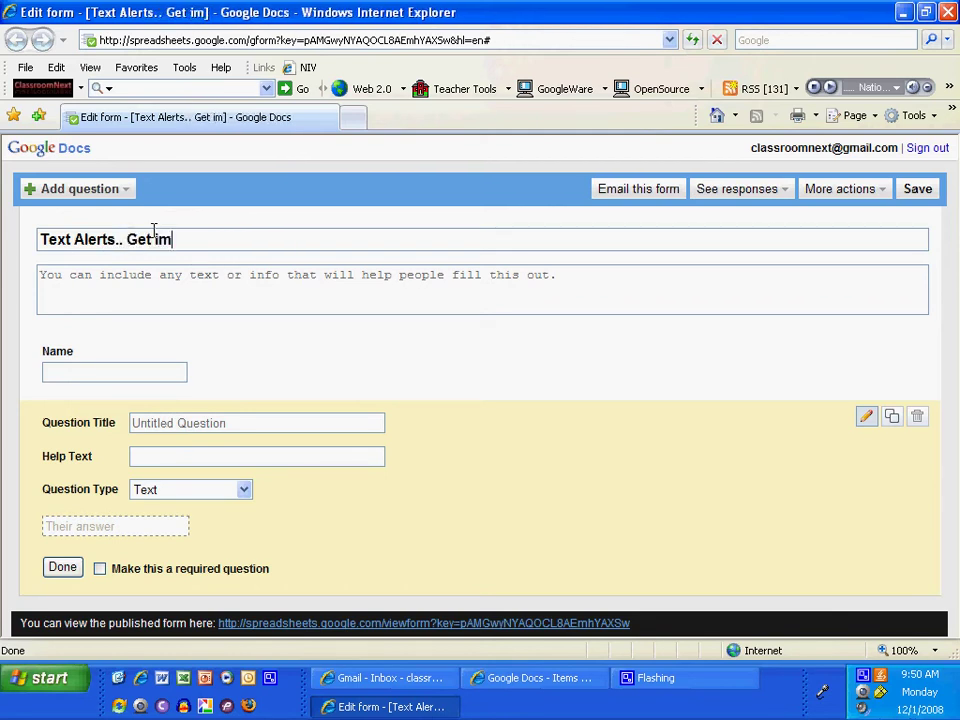
{"action": "type", "text": "porta"}
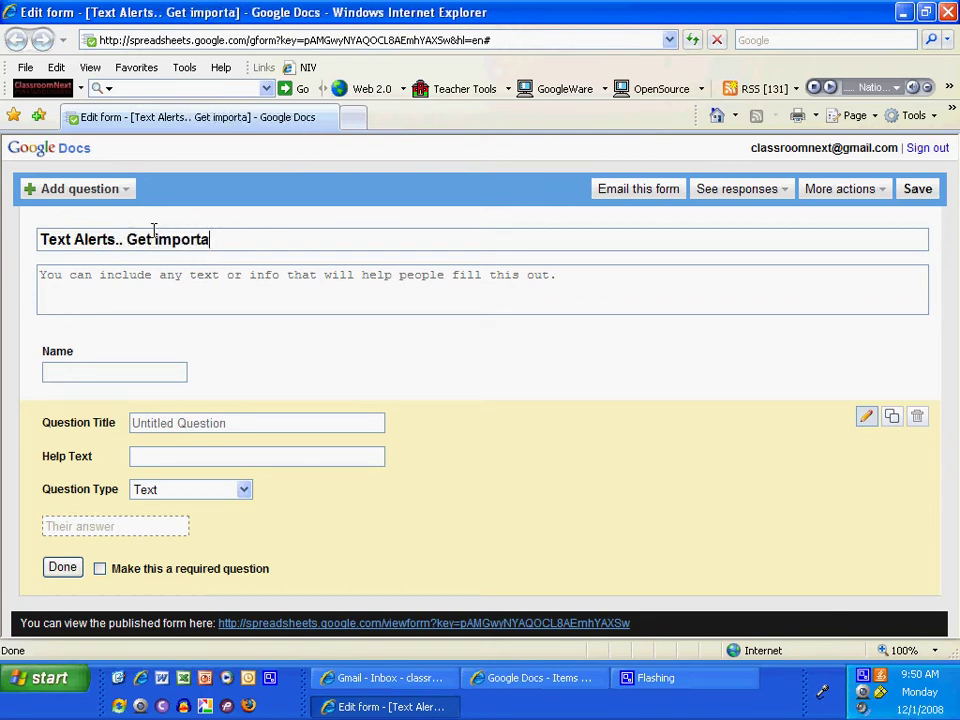
{"action": "type", "text": "nt upda"}
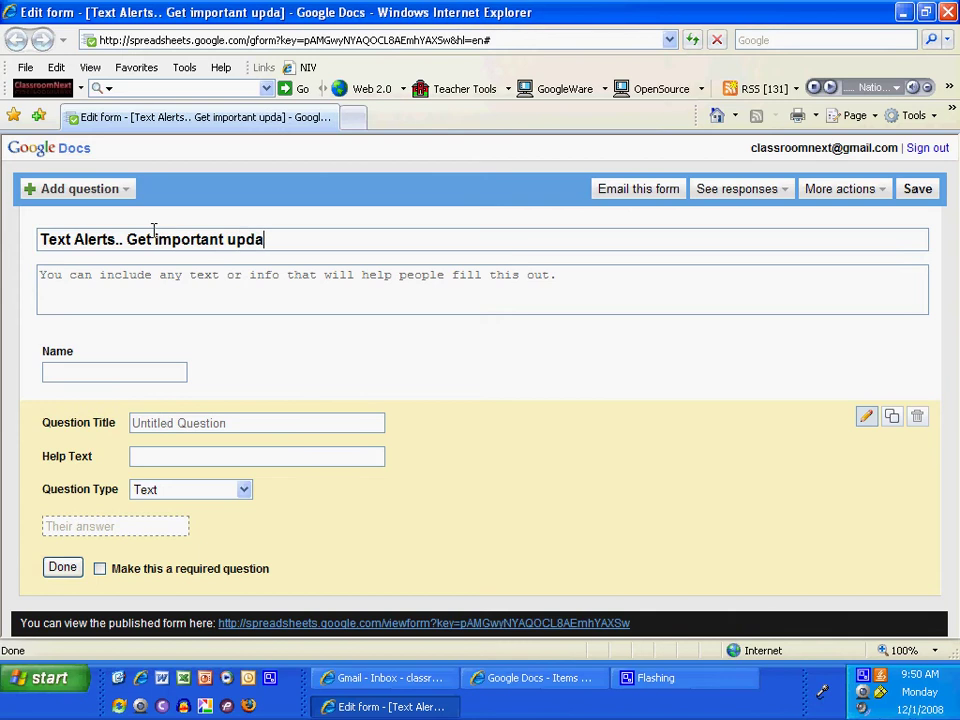
{"action": "type", "text": "tes dire"}
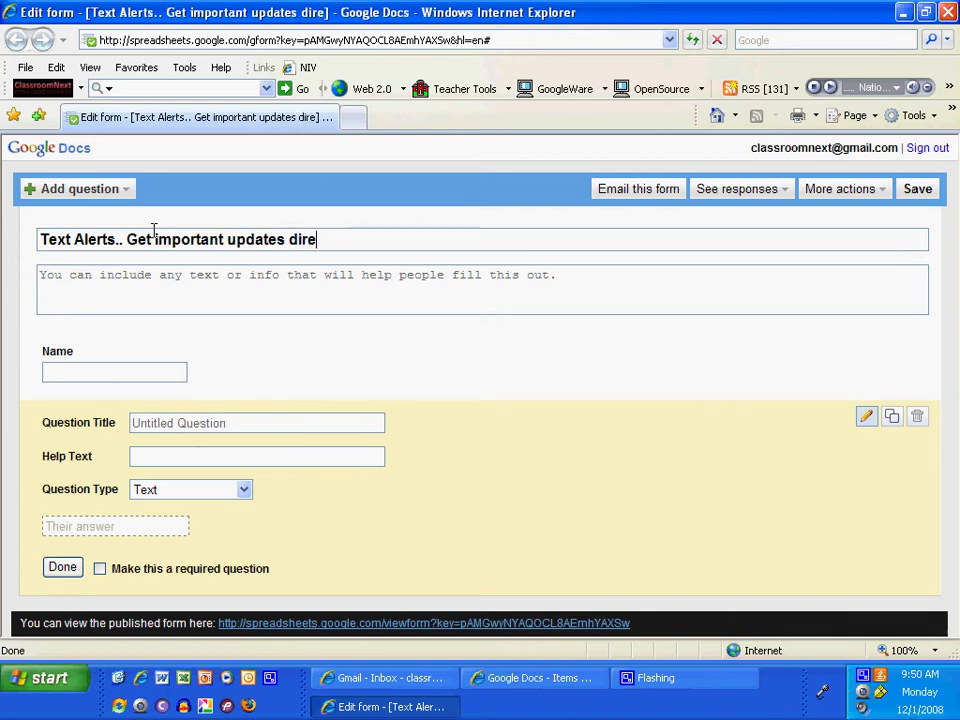
{"action": "type", "text": "ctly to your s"}
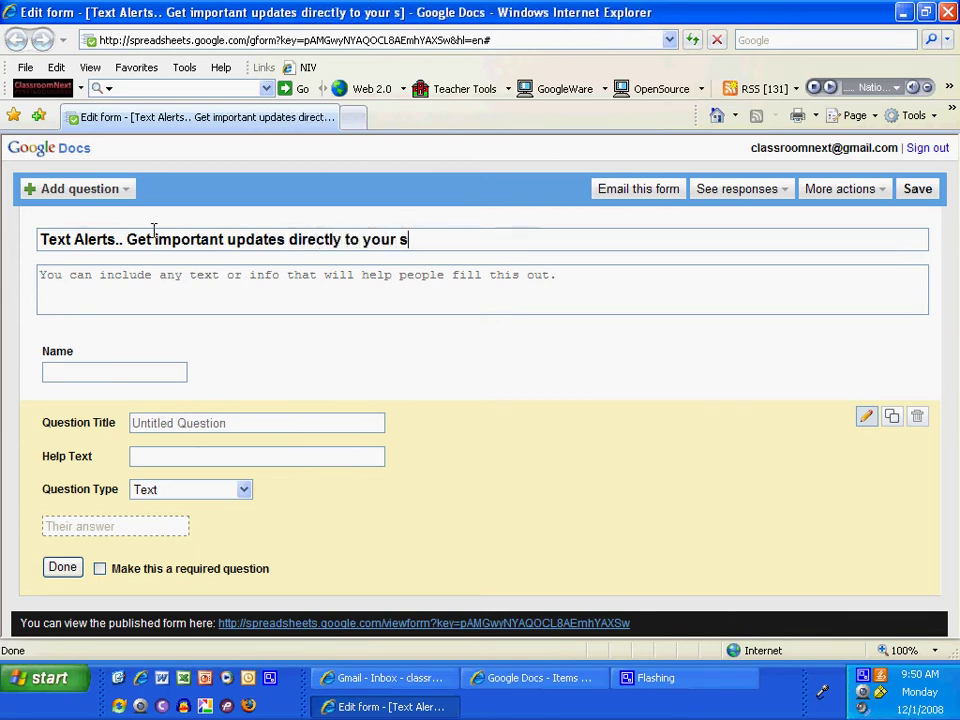
{"action": "key", "text": "BackSpace"}
{"action": "type", "text": "ce"}
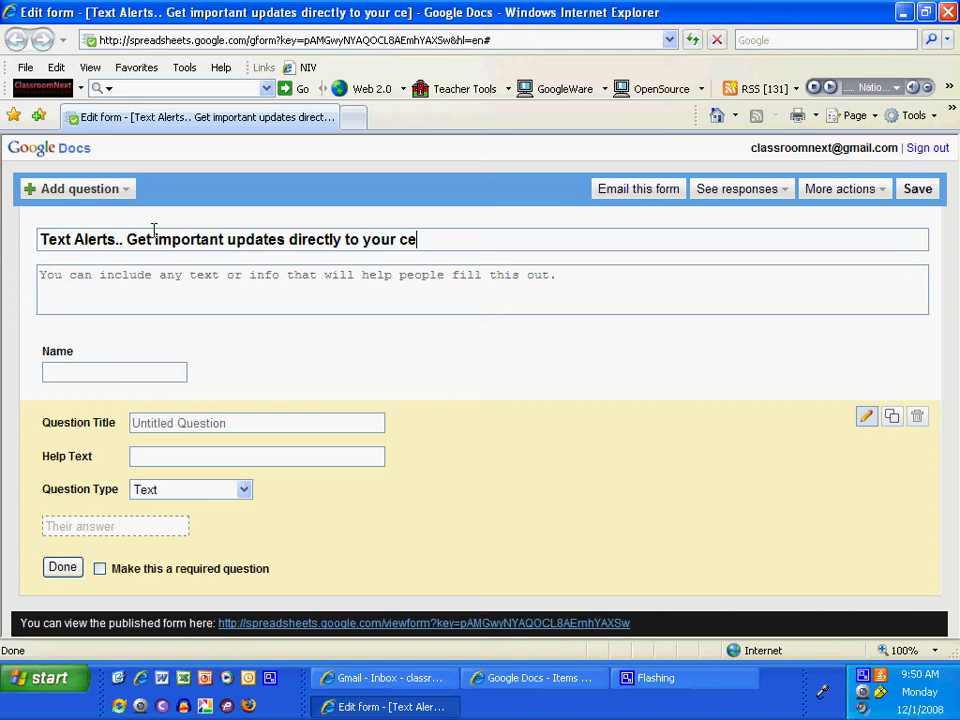
{"action": "type", "text": "ll phone."}
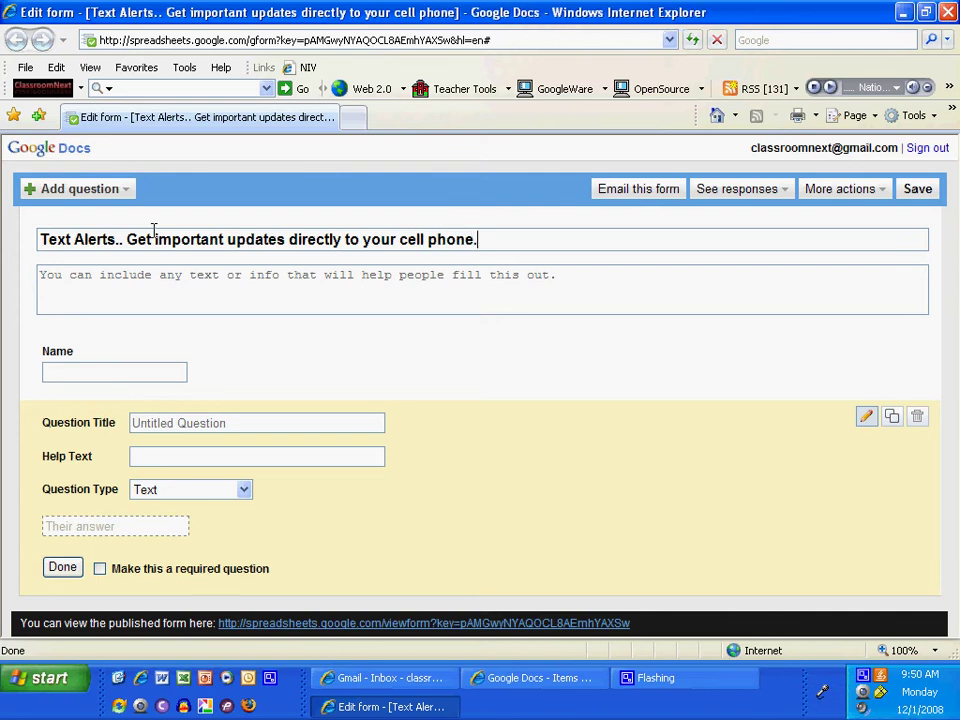
Enter the form description "Please note that standard text messaging rates apply"
{"action": "left_click", "coordinate": [146, 285]}
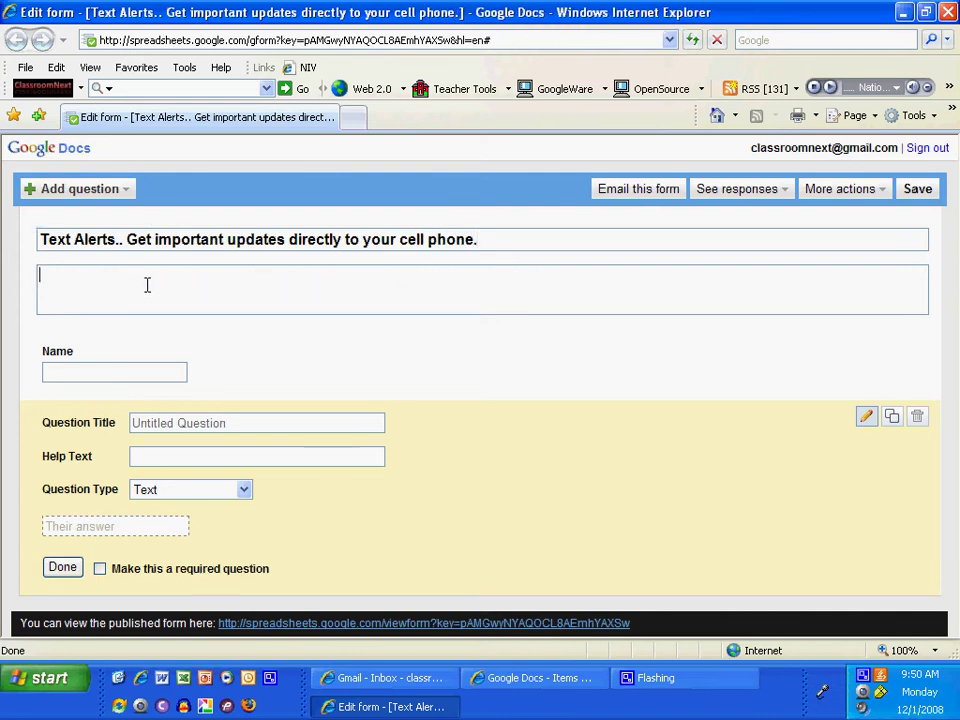
{"action": "type", "text": "Please note that st"}
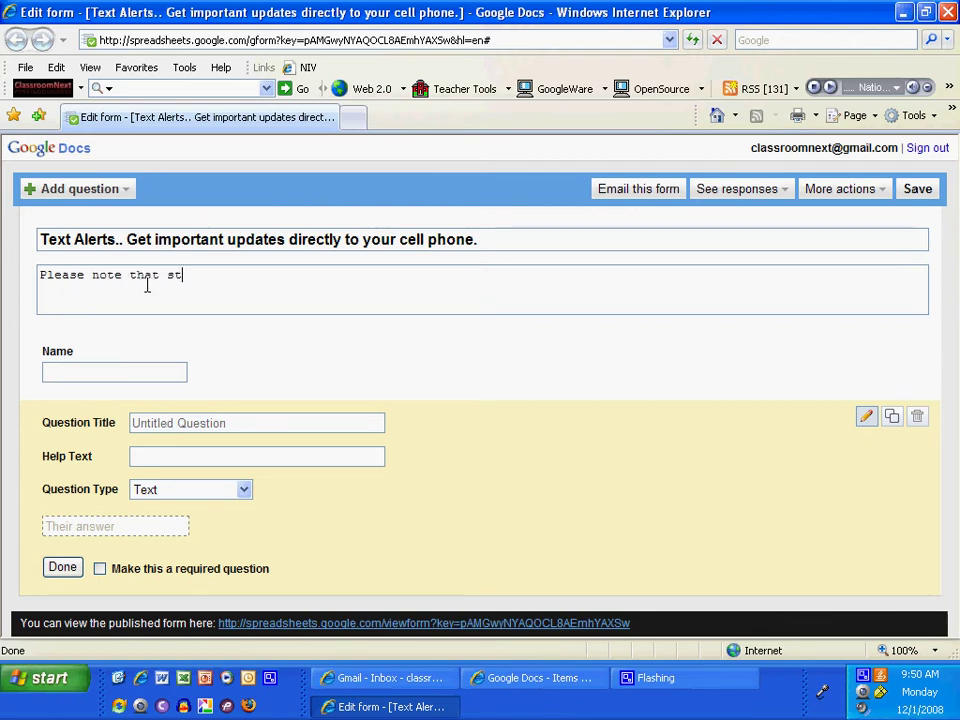
{"action": "type", "text": "nandard"}
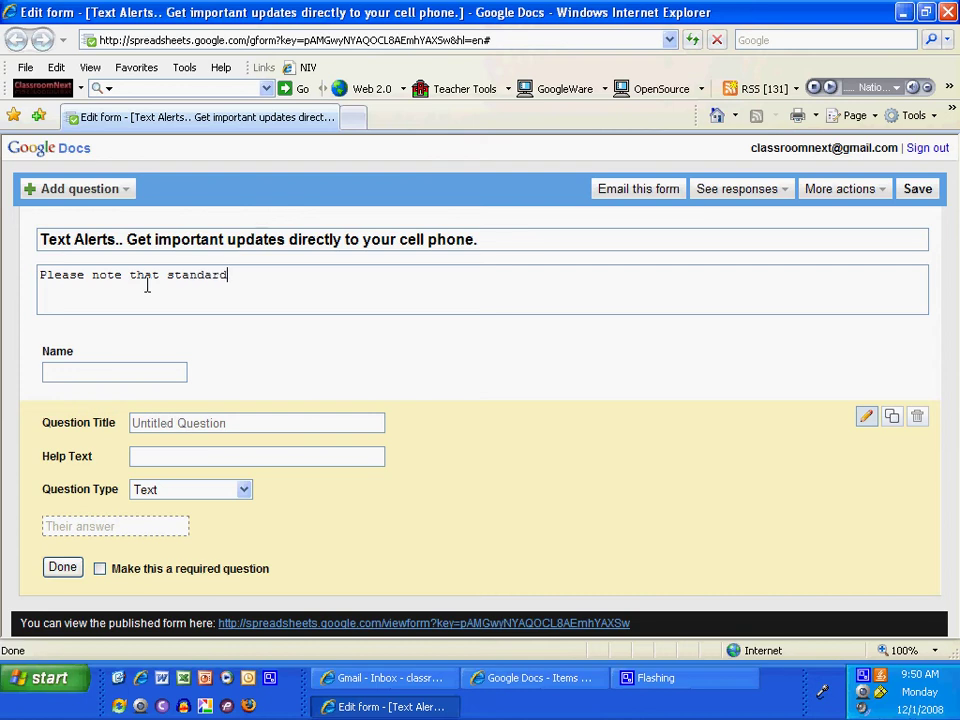
{"action": "type", "text": " text messaging rage"}
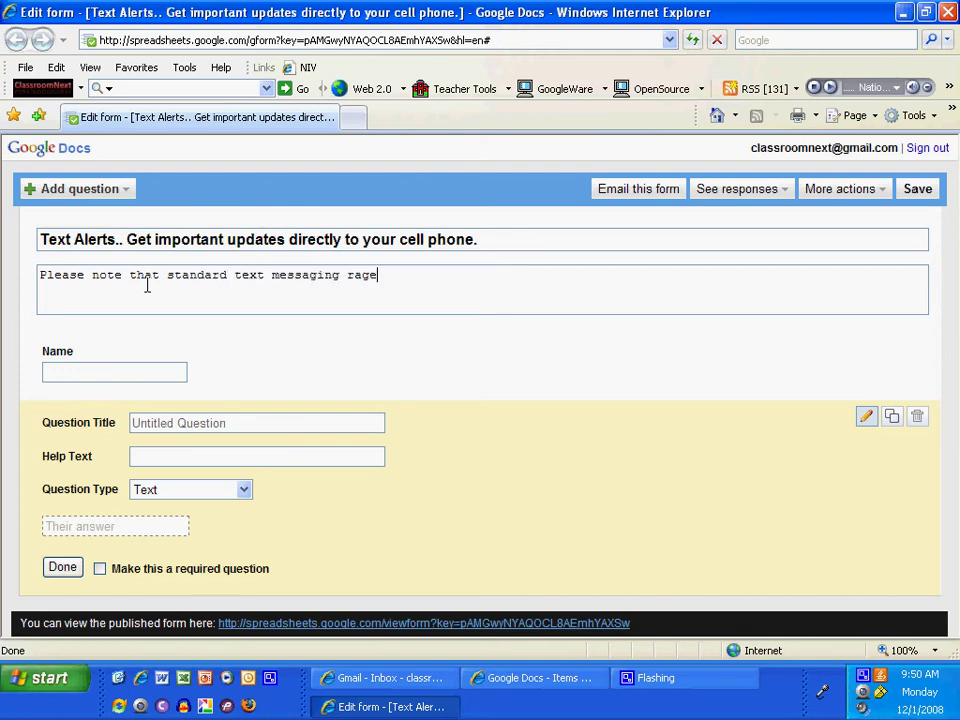
{"action": "key", "text": "BackSpace"}
{"action": "key", "text": "BackSpace"}
{"action": "type", "text": "tes apply"}
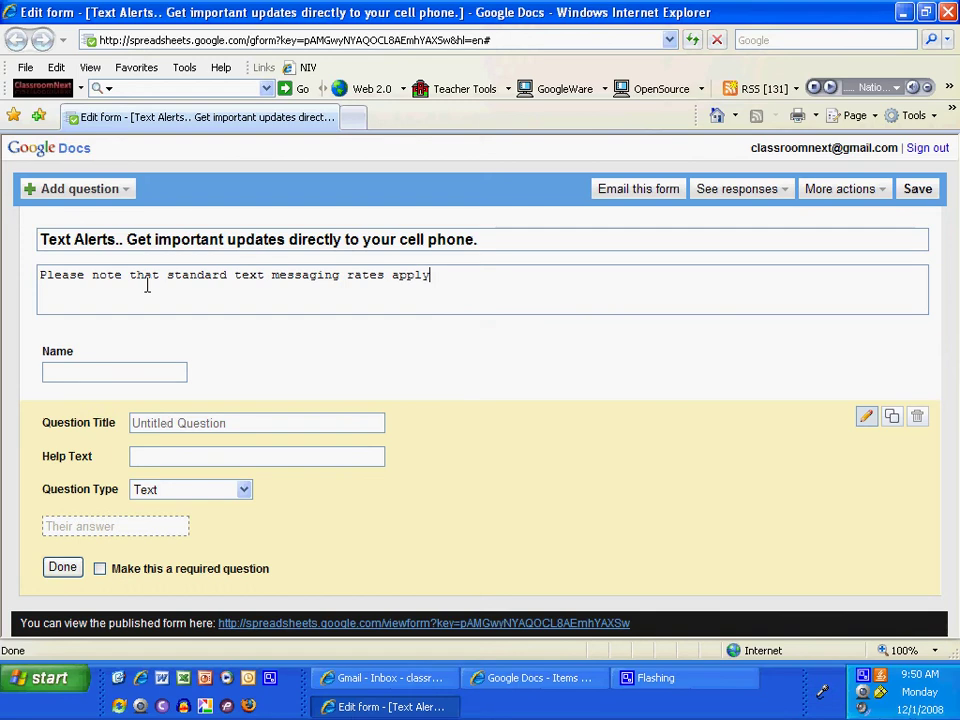
Edit the first question, replacing its title with "I understand that standard text messaging rates apply"
{"action": "left_click", "coordinate": [133, 377]}
{"action": "left_click", "coordinate": [863, 346]}
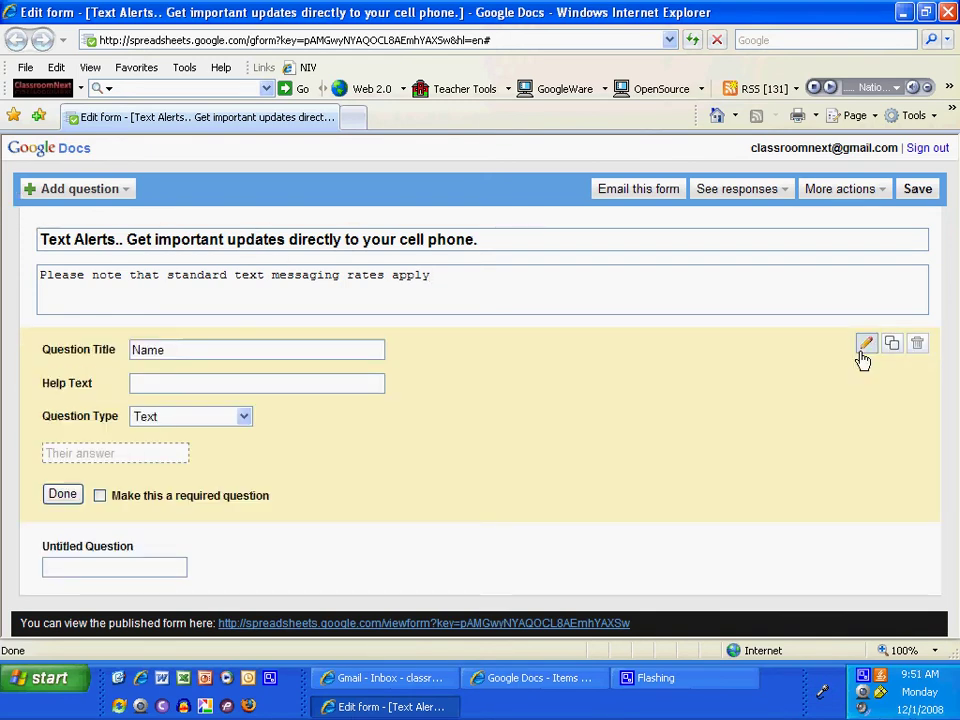
{"action": "left_click", "coordinate": [233, 350]}
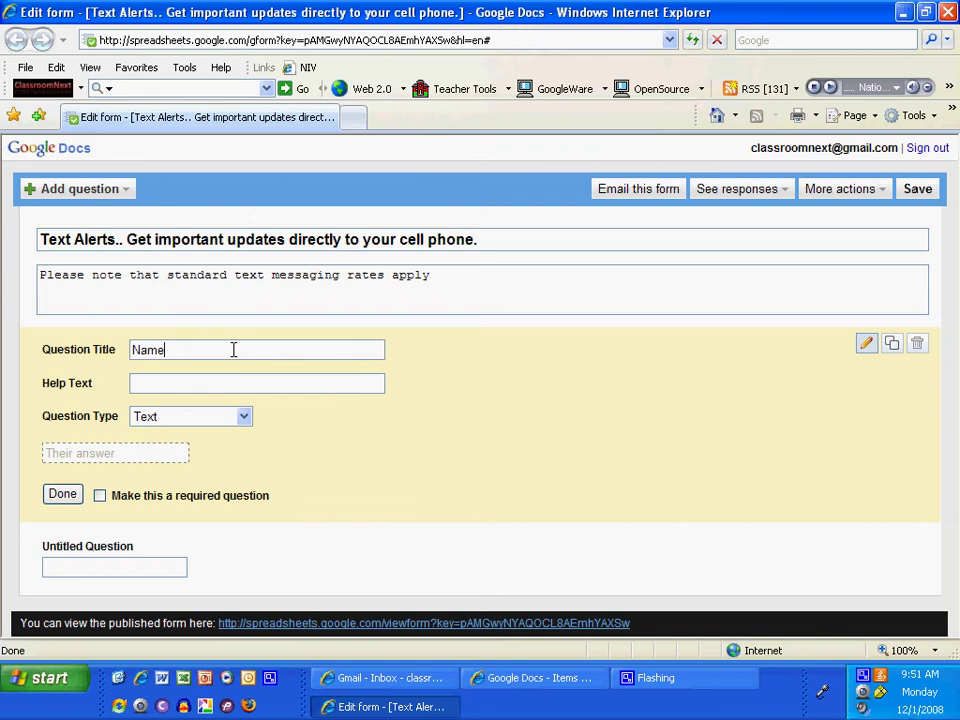
{"action": "double_click", "coordinate": [227, 349]}
{"action": "type", "text": "I und"}
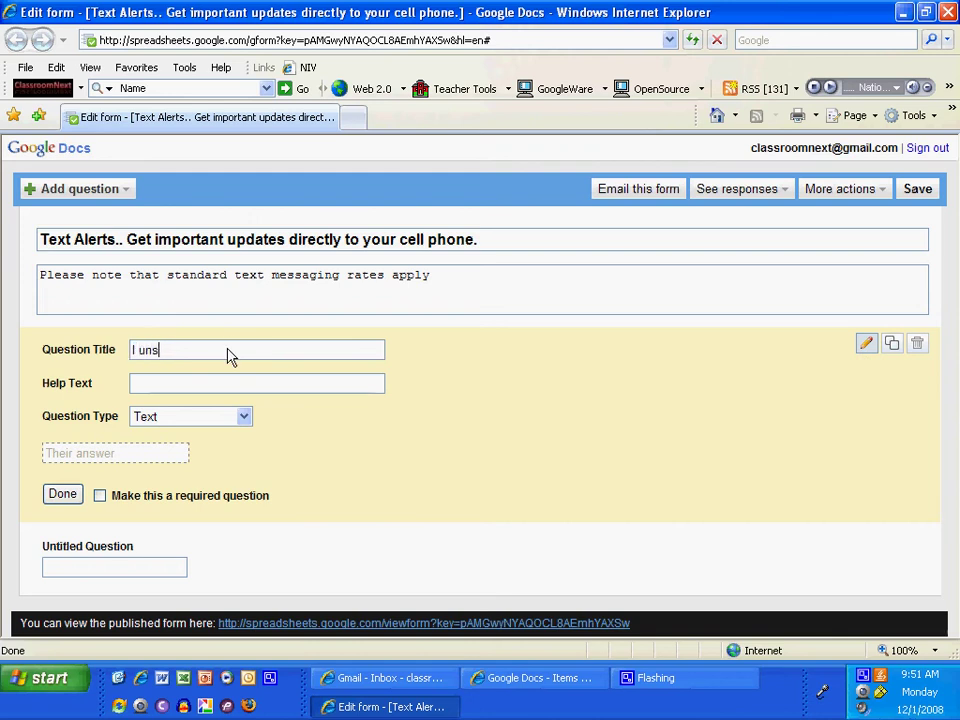
{"action": "type", "text": "ern"}
{"action": "type", "text": "tand that "}
{"action": "type", "text": "standaar"}
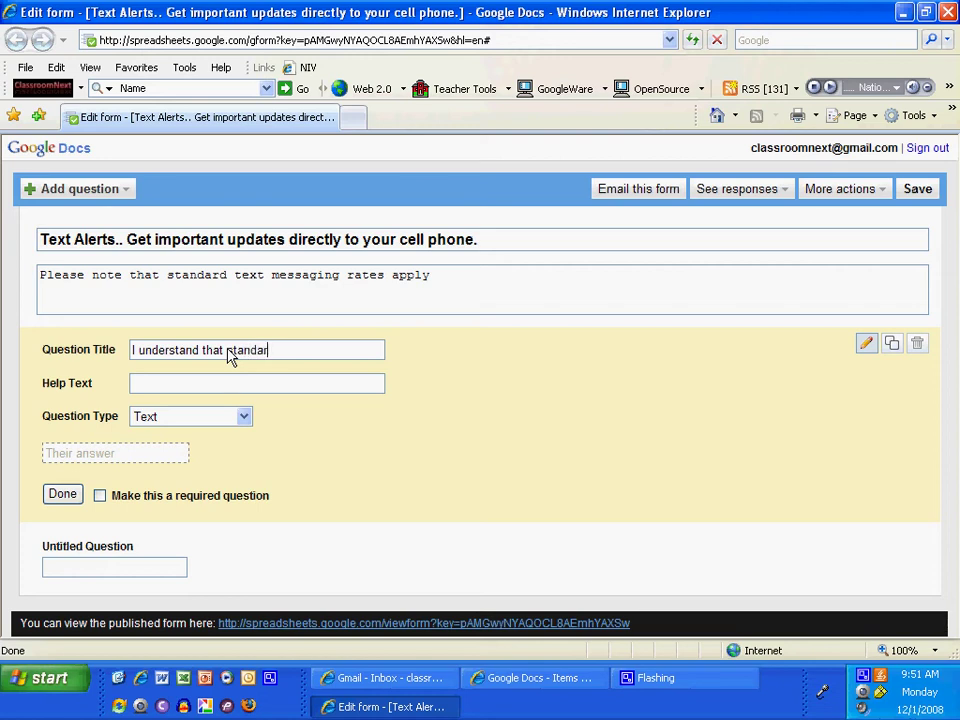
{"action": "type", "text": "d text mess"}
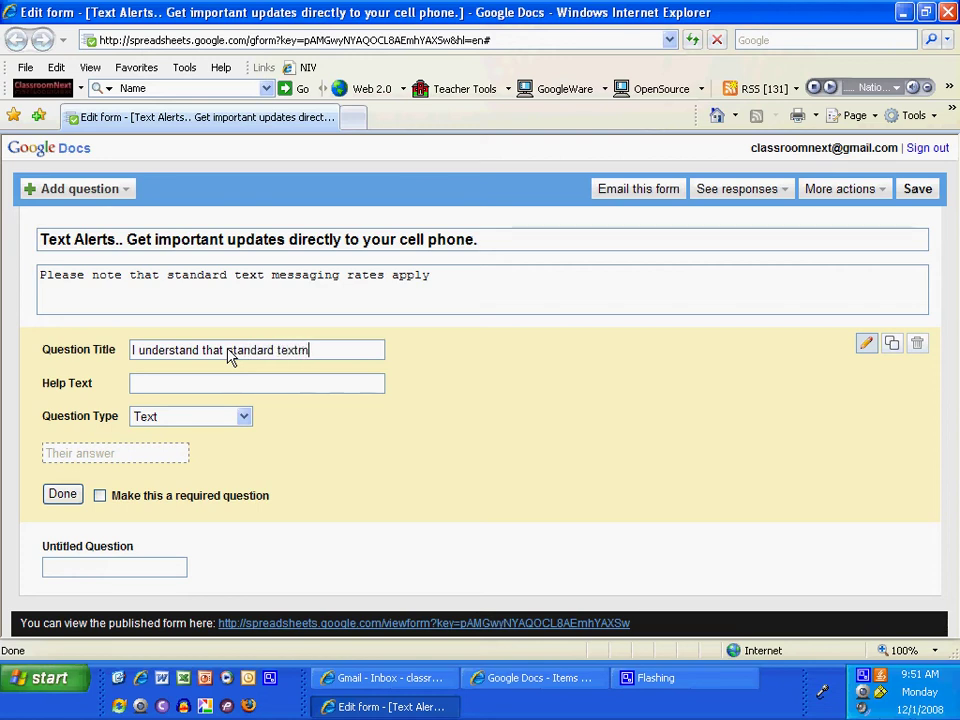
{"action": "type", "text": "aging"}
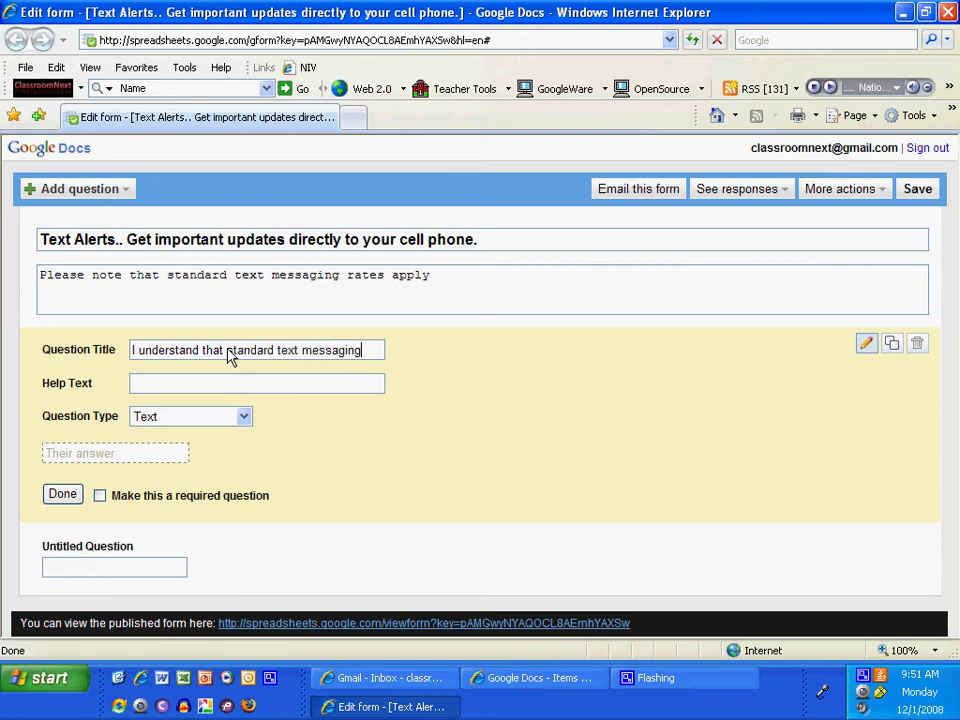
{"action": "type", "text": " rates apply"}
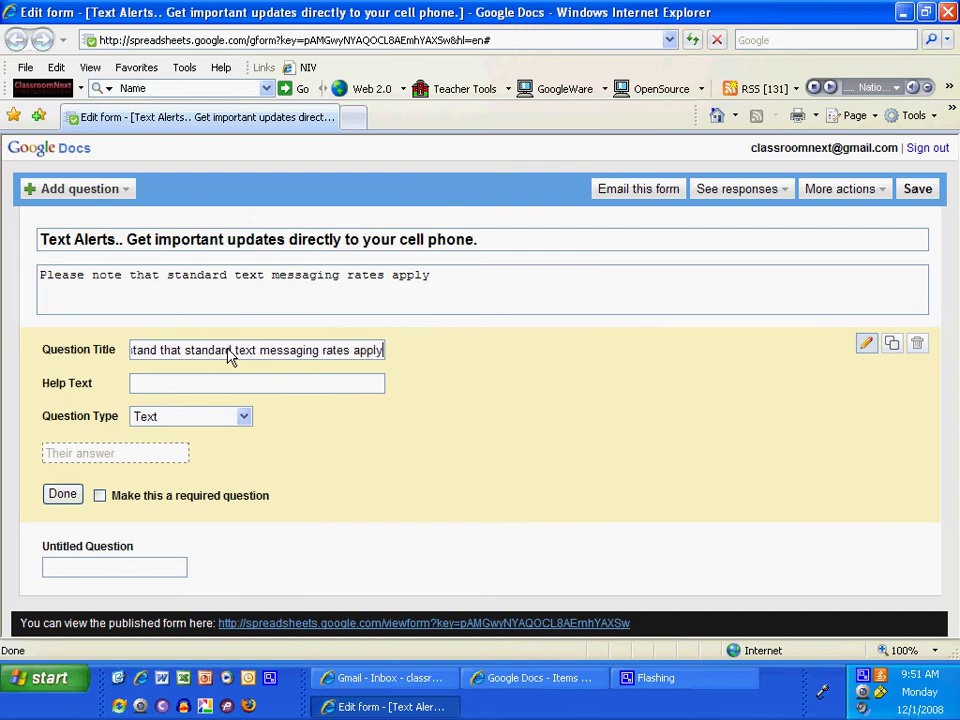
Make the first question multiple choice with the options "YES" and "No"
{"action": "left_click", "coordinate": [244, 418]}
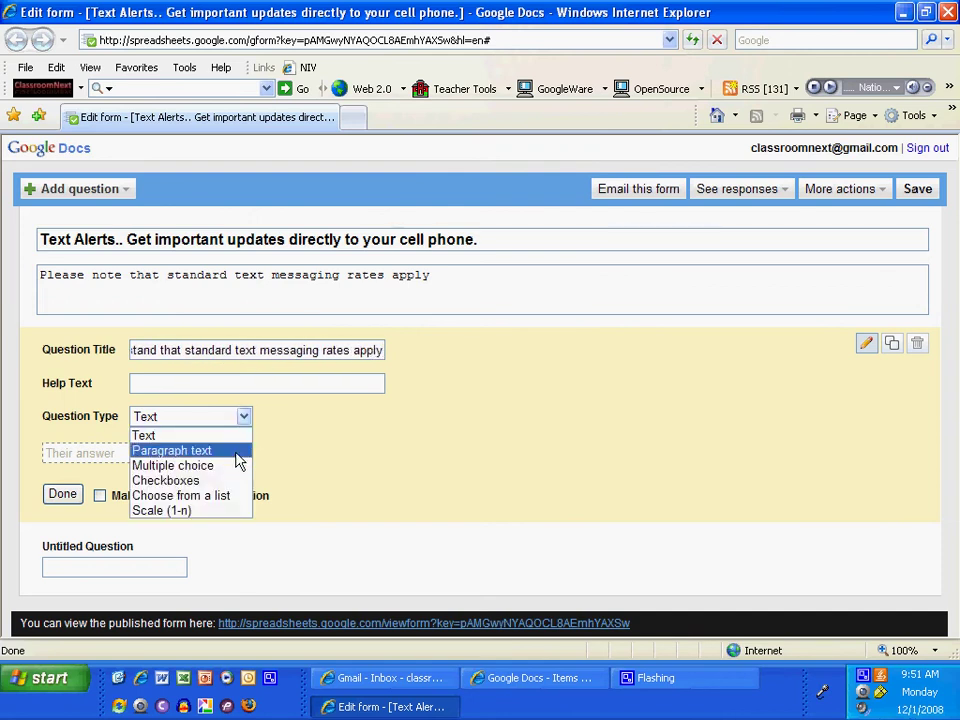
{"action": "left_click", "coordinate": [225, 464]}
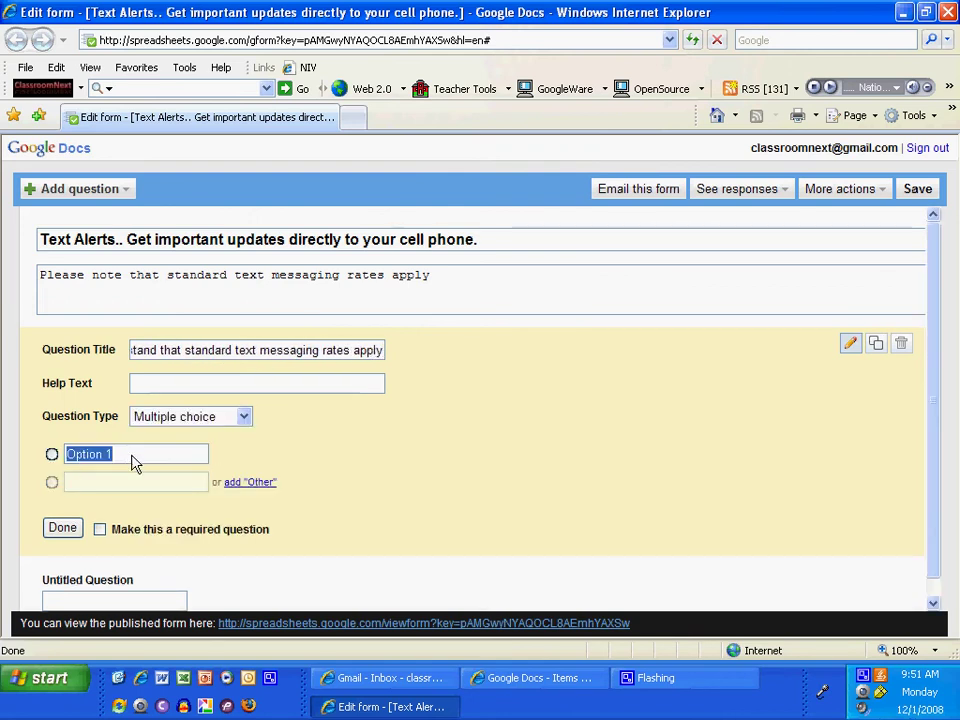
{"action": "type", "text": "YES"}
{"action": "left_click", "coordinate": [149, 477]}
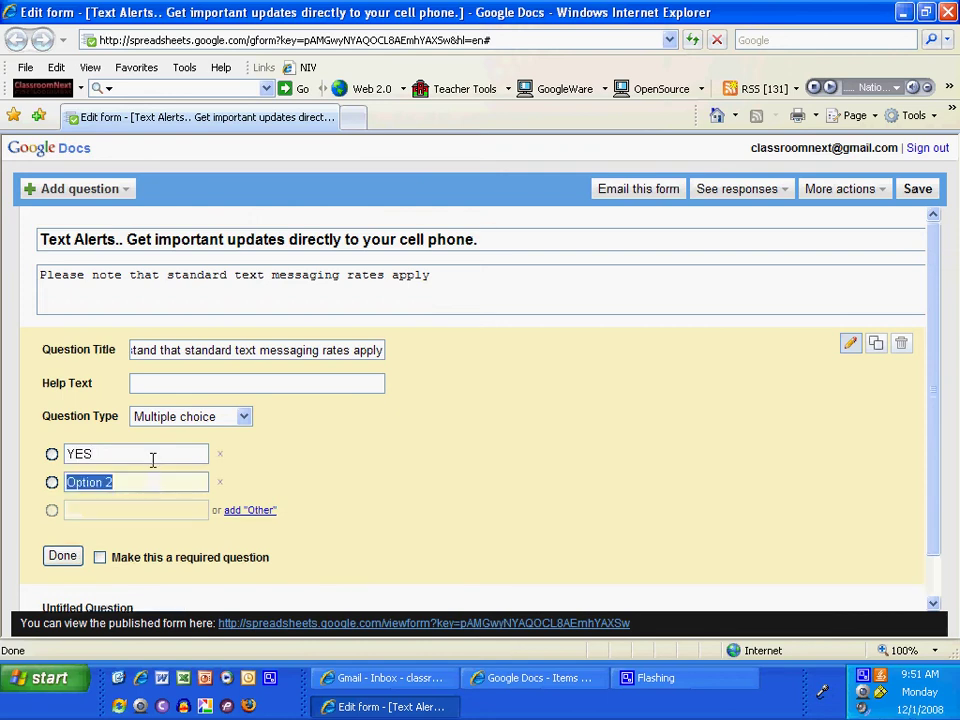
{"action": "type", "text": "BNo"}
{"action": "key", "text": "BackSpace"}
{"action": "type", "text": "No"}
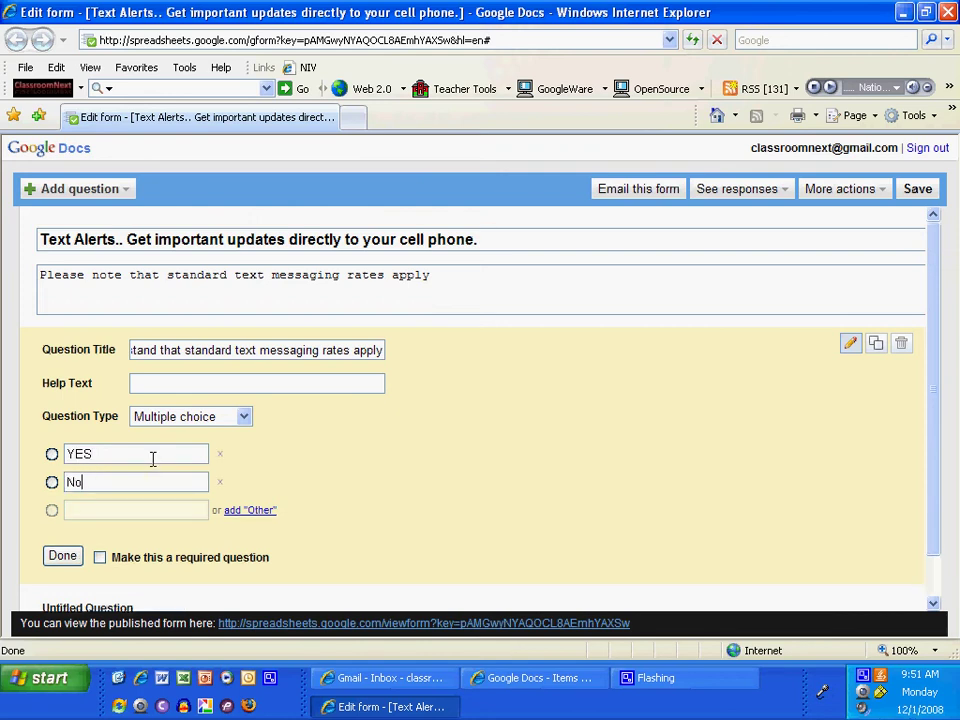
Make the text messaging rates question required and finish editing it
{"action": "left_click", "coordinate": [100, 557]}
{"action": "scroll", "coordinate": [443, 471], "scroll_direction": "down", "scroll_amount": 1}
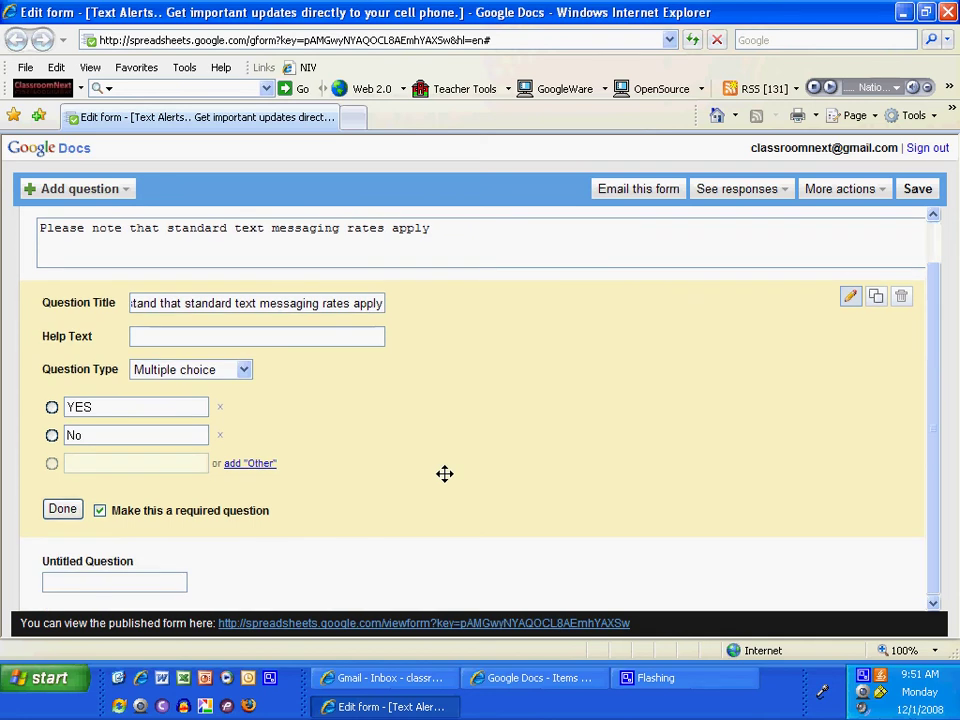
{"action": "left_click", "coordinate": [63, 512]}
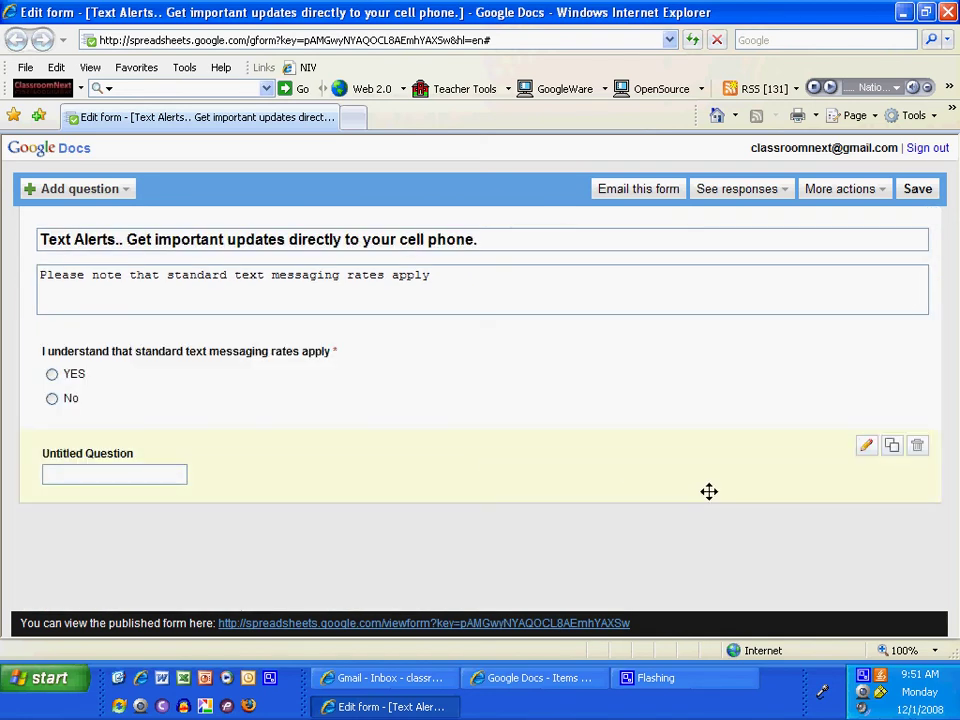
Edit the untitled second question, setting its title to "Please choose your cell phone carrier."
{"action": "left_click", "coordinate": [866, 450]}
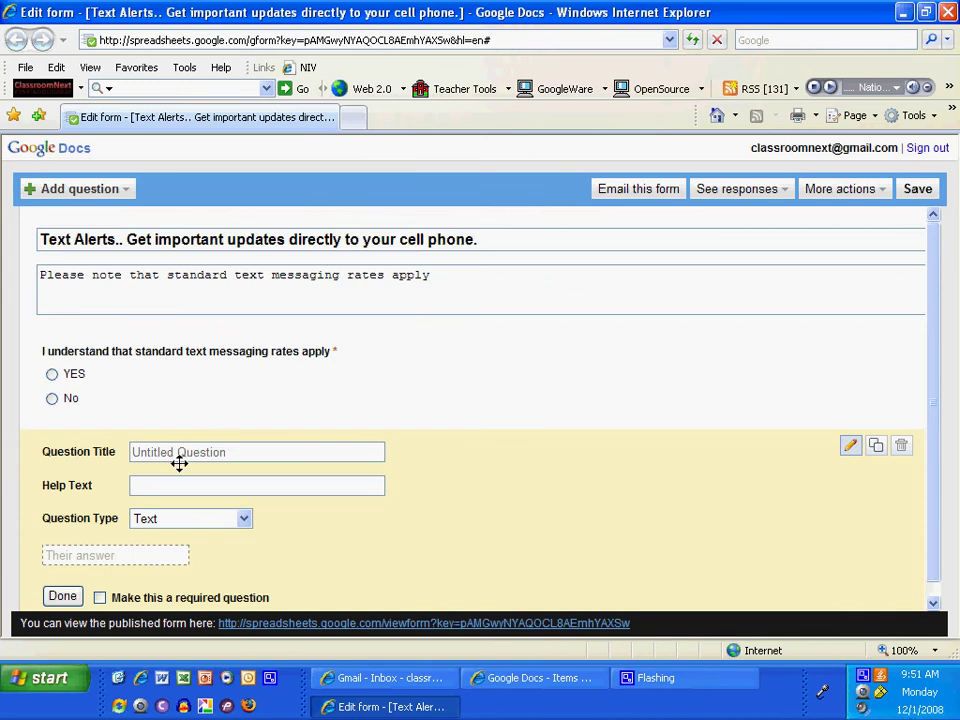
{"action": "left_click", "coordinate": [226, 456]}
{"action": "type", "text": "Pl"}
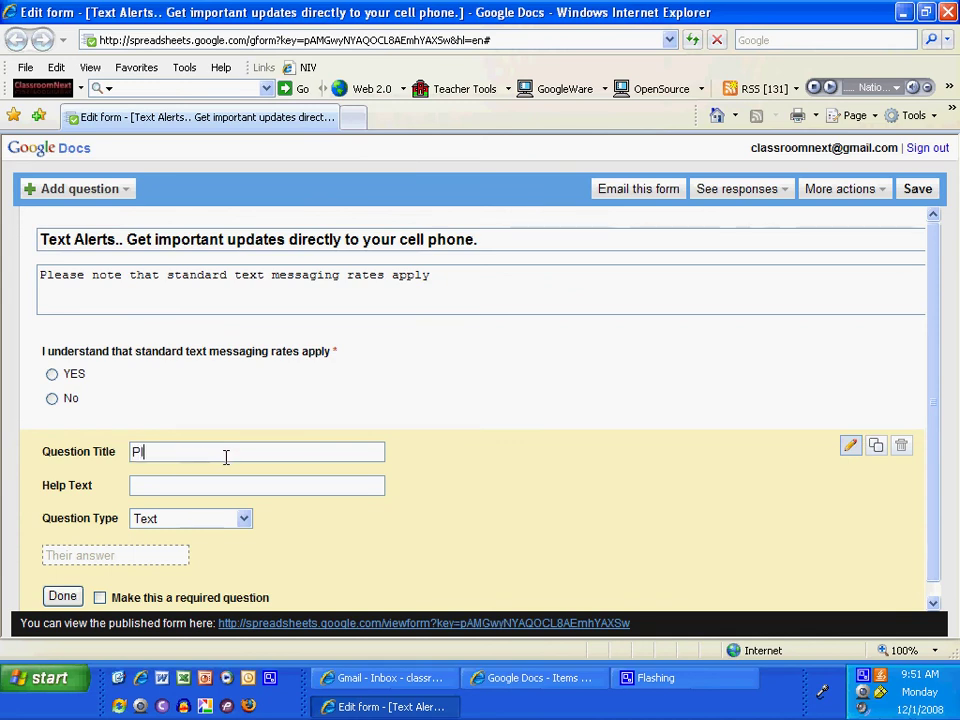
{"action": "type", "text": "ease choos"}
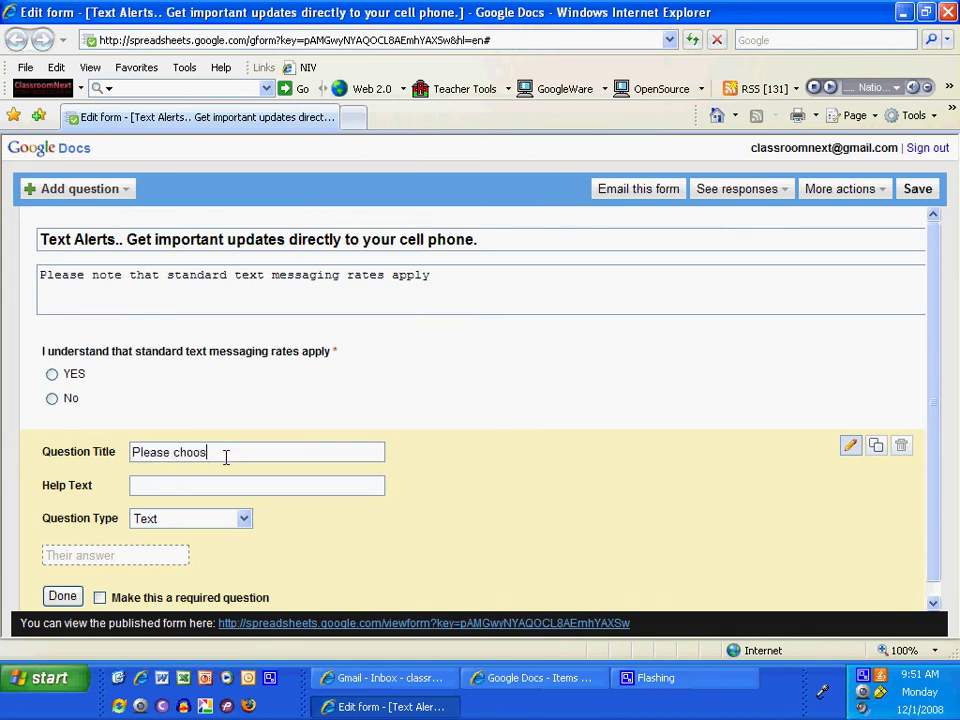
{"action": "type", "text": "e your cell phone carrier."}
Make the carrier question multiple choice with "Sprint" and "ATT" as the first two options
{"action": "left_click", "coordinate": [244, 518]}
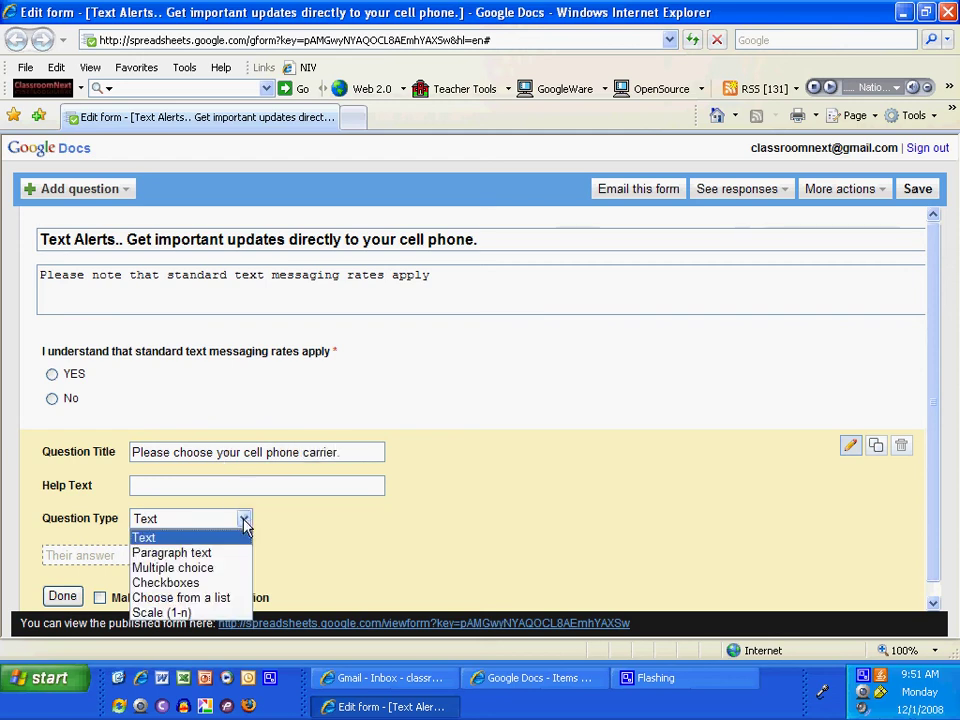
{"action": "left_click", "coordinate": [228, 568]}
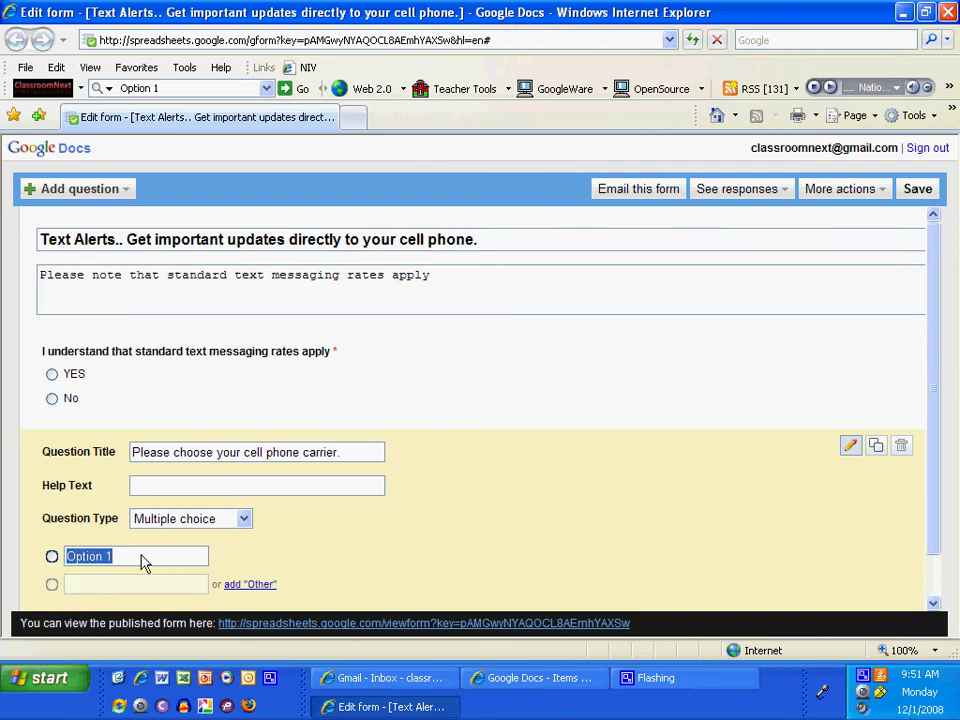
{"action": "type", "text": "Sprint"}
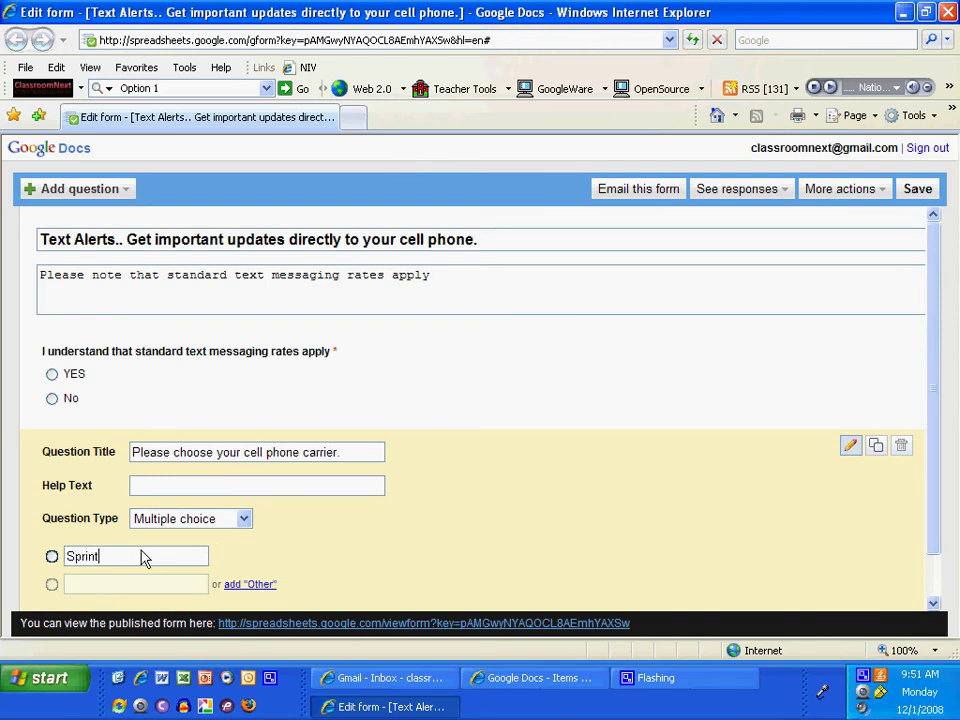
{"action": "key", "text": "Return"}
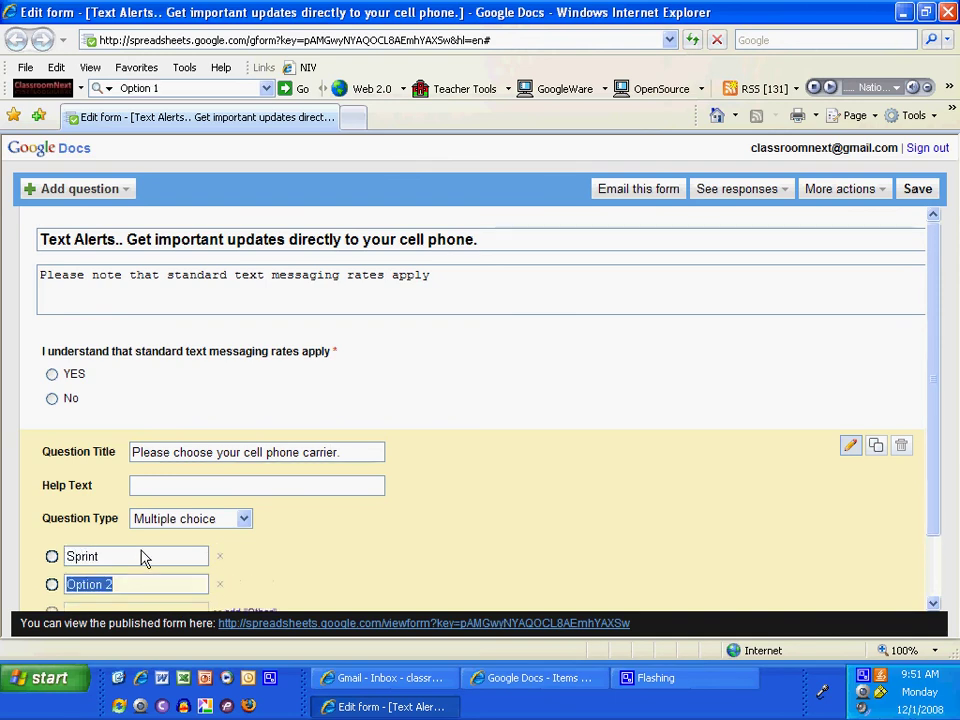
{"action": "key", "text": "BackSpace"}
{"action": "type", "text": "ATT"}
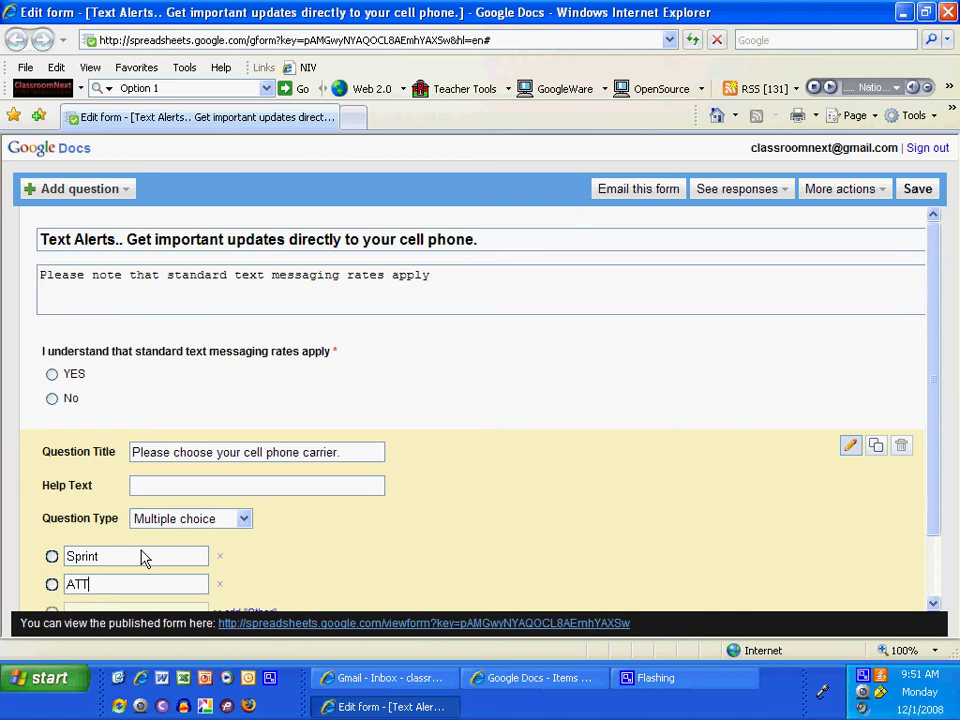
Add the options "Nextel", "Verizon" and "T-mobile" to the carrier question
{"action": "key", "text": "Return"}
{"action": "type", "text": "Nexte"}
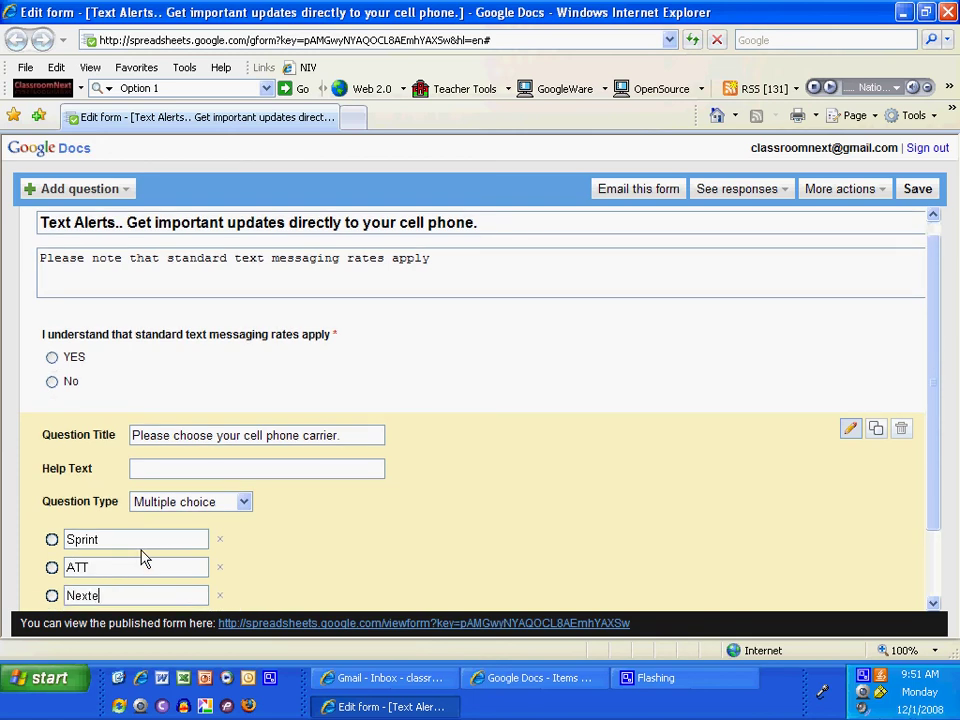
{"action": "type", "text": "l"}
{"action": "key", "text": "Return"}
{"action": "type", "text": "Verison"}
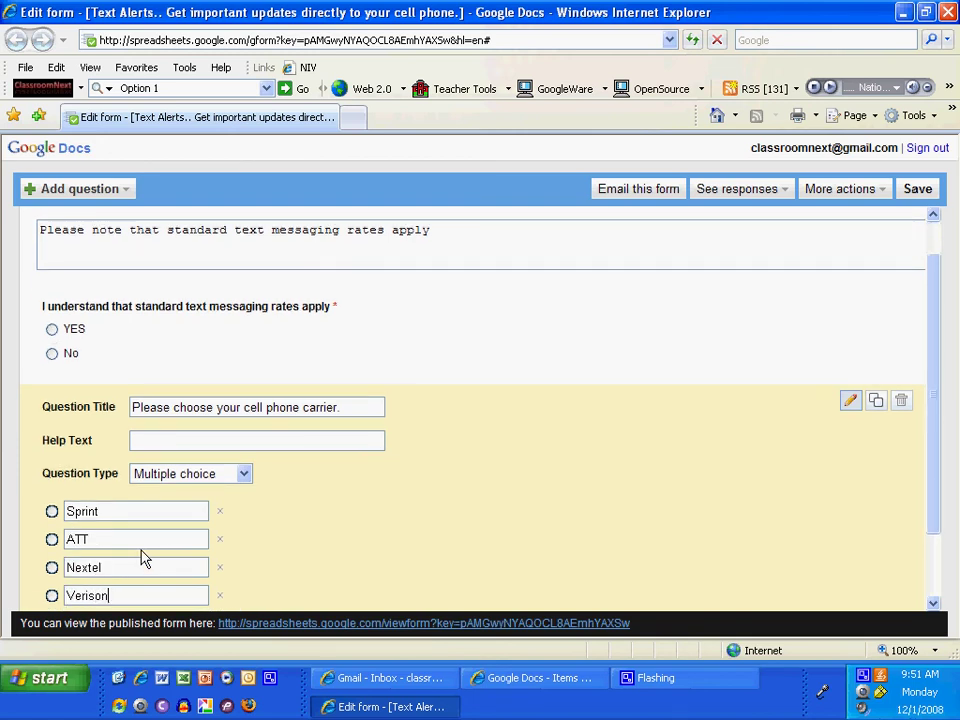
{"action": "key", "text": "BackSpace"}
{"action": "key", "text": "BackSpace"}
{"action": "key", "text": "BackSpace"}
{"action": "type", "text": "zon"}
{"action": "key", "text": "Return"}
{"action": "type", "text": "t"}
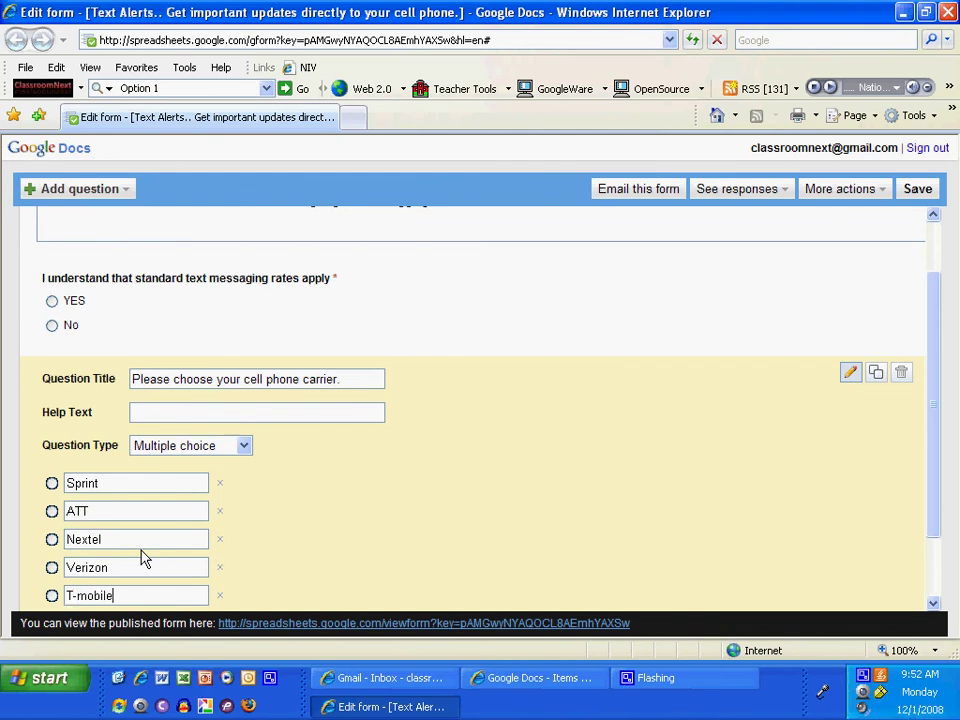
Make the cell phone carrier question required and finish editing it
{"action": "scroll", "coordinate": [385, 500], "scroll_direction": "down", "scroll_amount": 2}
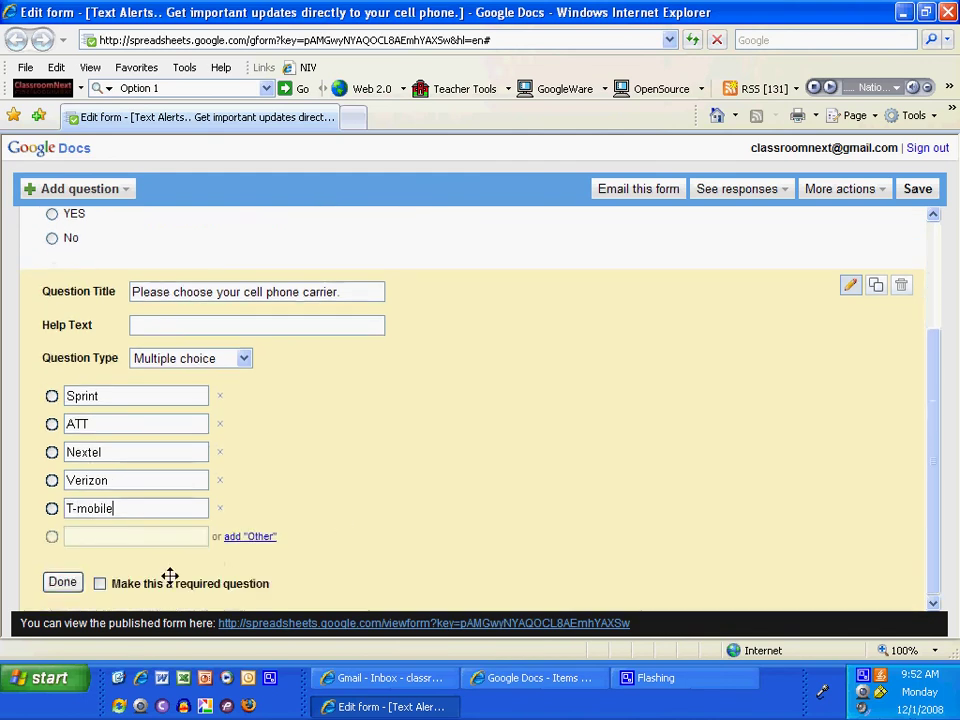
{"action": "left_click", "coordinate": [100, 583]}
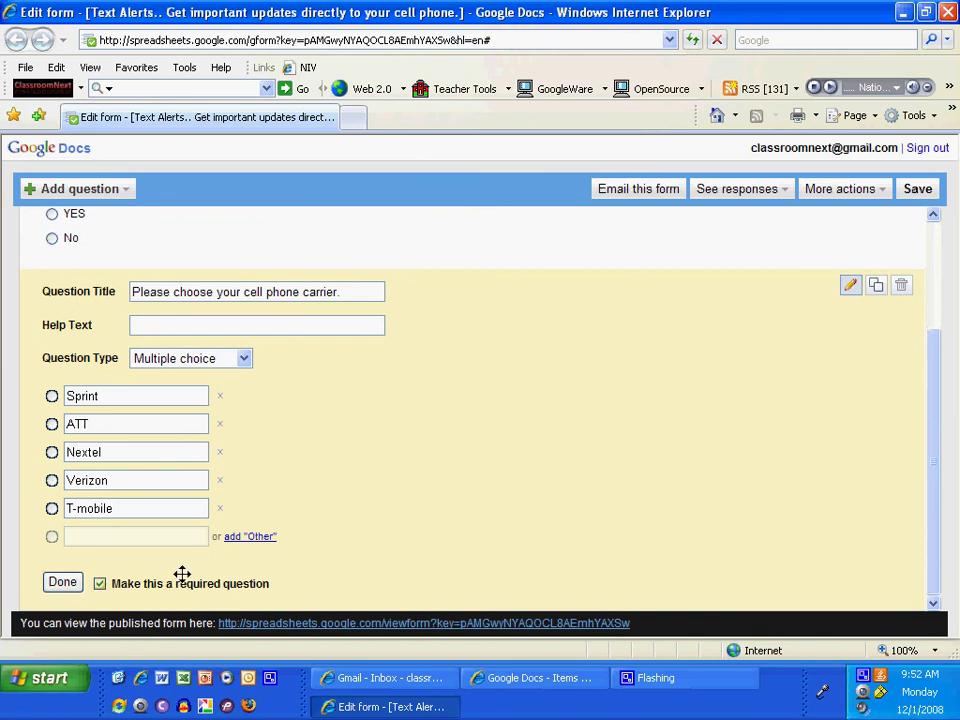
{"action": "left_click", "coordinate": [74, 584]}
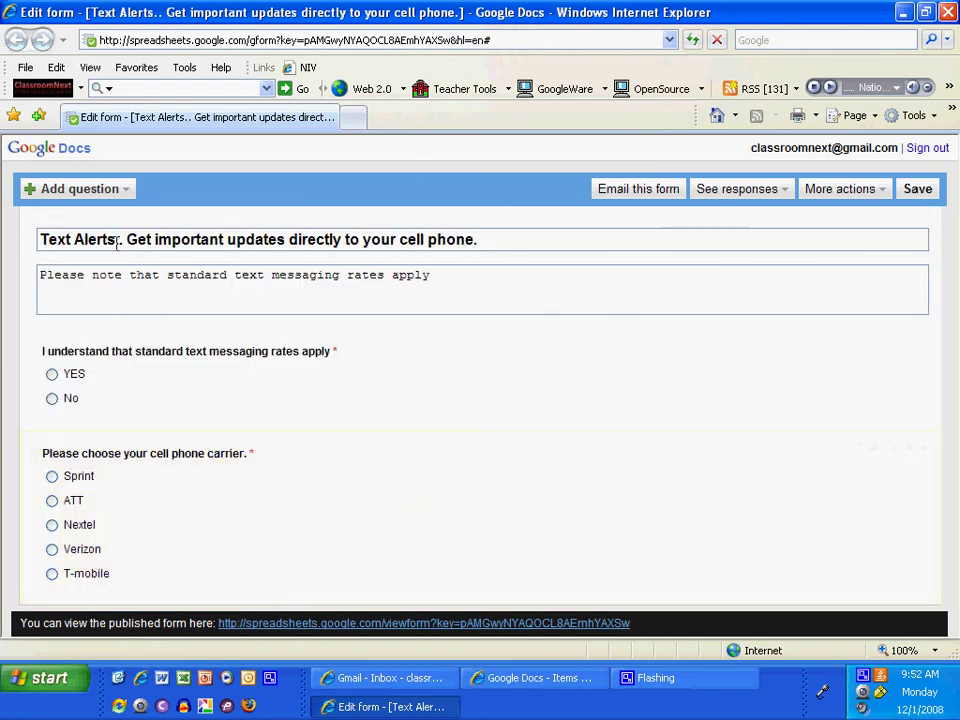
Add a text question titled "What is your cell phone number" at the end of the form
{"action": "left_click", "coordinate": [56, 192]}
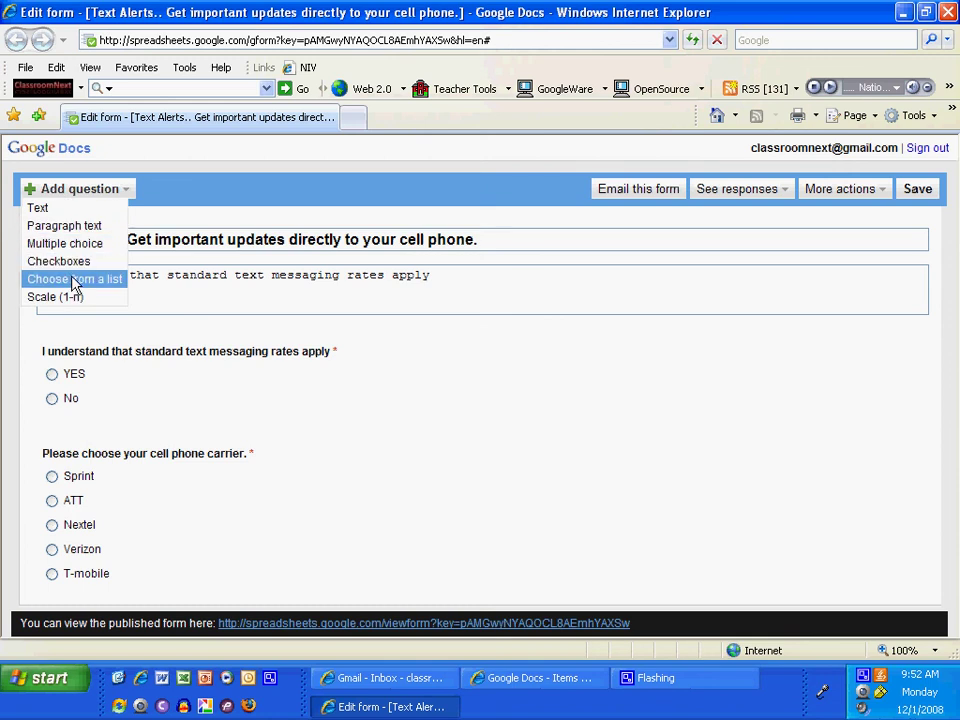
{"action": "left_click", "coordinate": [69, 211]}
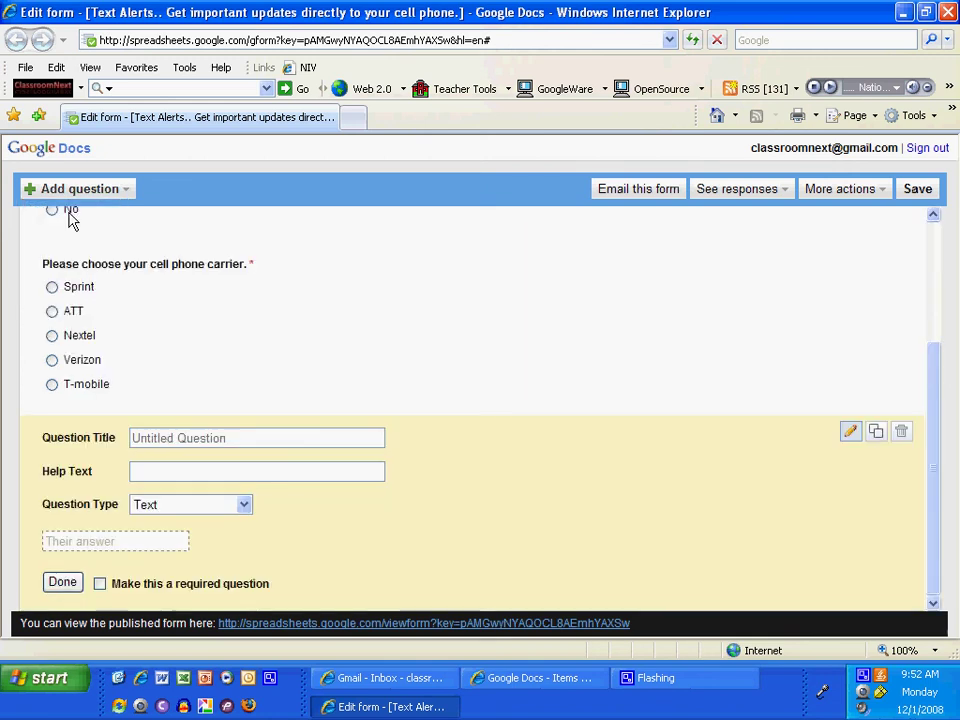
{"action": "left_click", "coordinate": [277, 438]}
{"action": "type", "text": "W"}
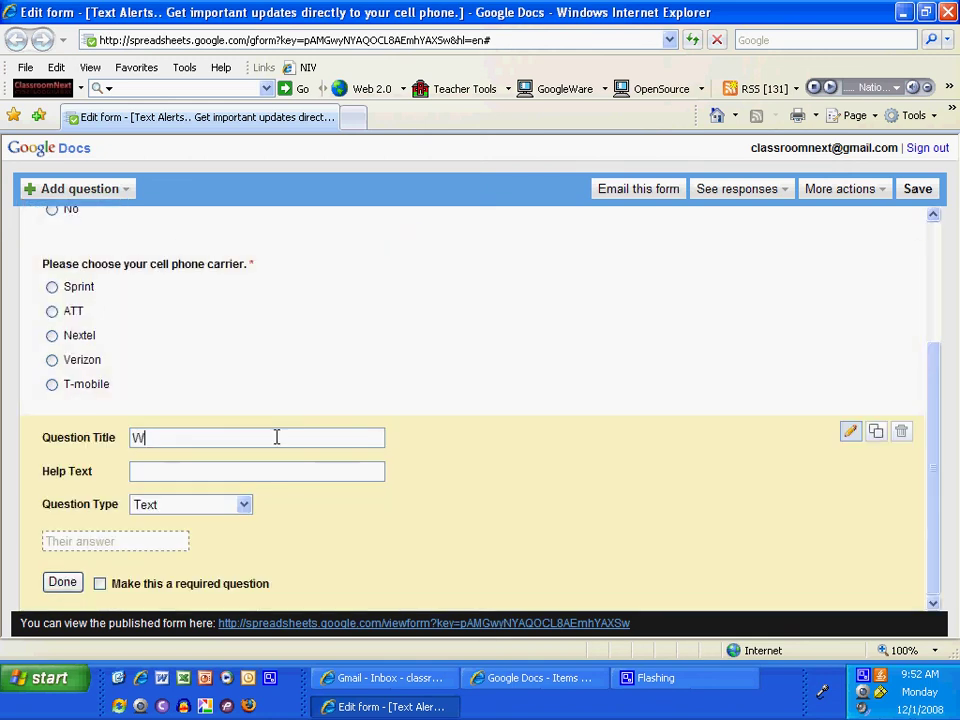
{"action": "type", "text": "hat is your cell"}
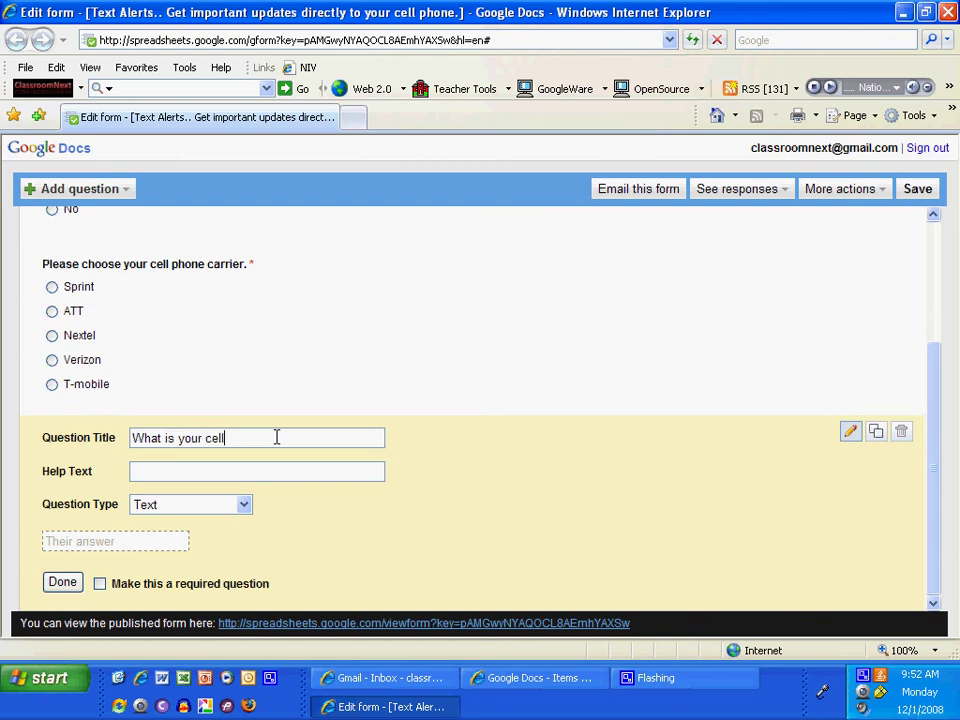
{"action": "type", "text": " phone number"}
Give the phone number question the help text "DO NOT include parenthesis, dashes, or symbols" and complete it as a required question
{"action": "type", "text": "DO NO"}
{"action": "type", "text": "T inc"}
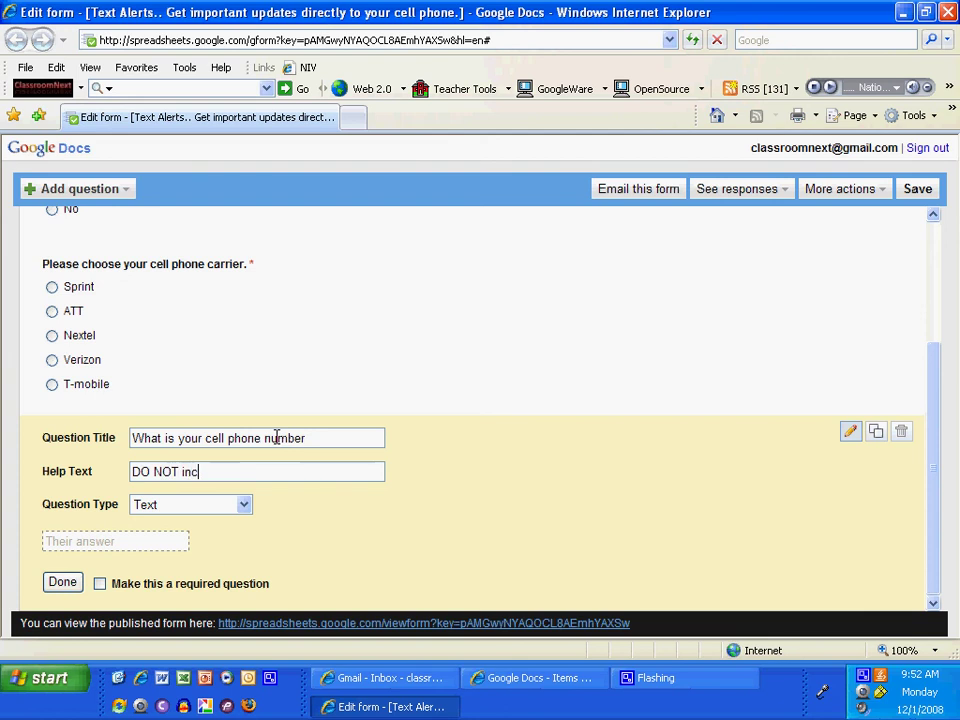
{"action": "type", "text": "lude par"}
{"action": "key", "text": "BackSpace"}
{"action": "type", "text": "enthe"}
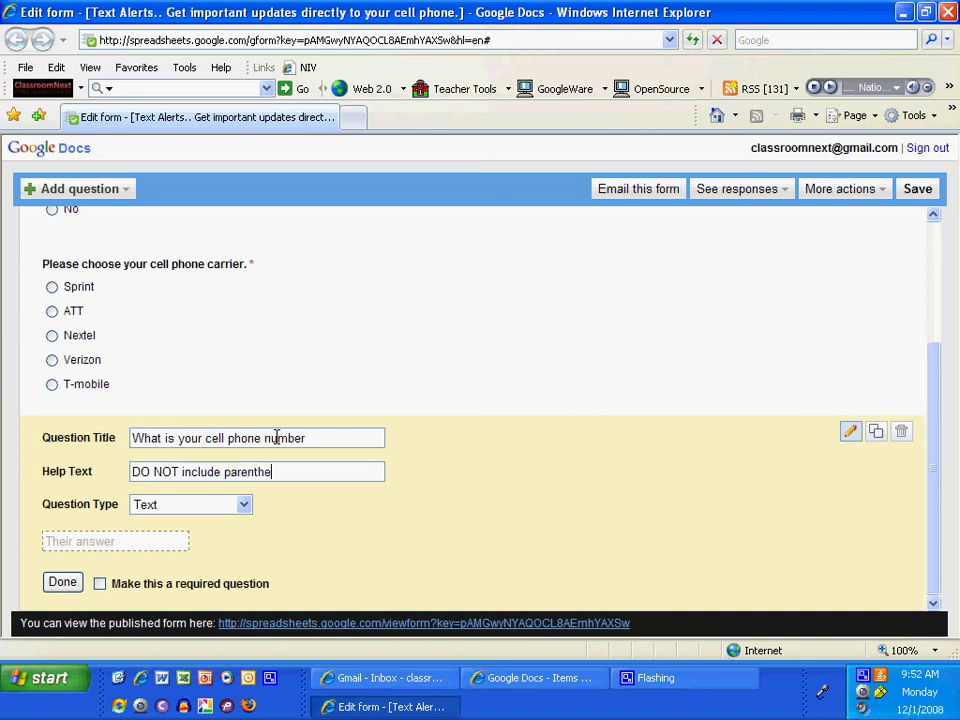
{"action": "type", "text": "sis"}
{"action": "type", "text": ", c"}
{"action": "type", "text": "ashes"}
{"action": "type", "text": ", or symbols"}
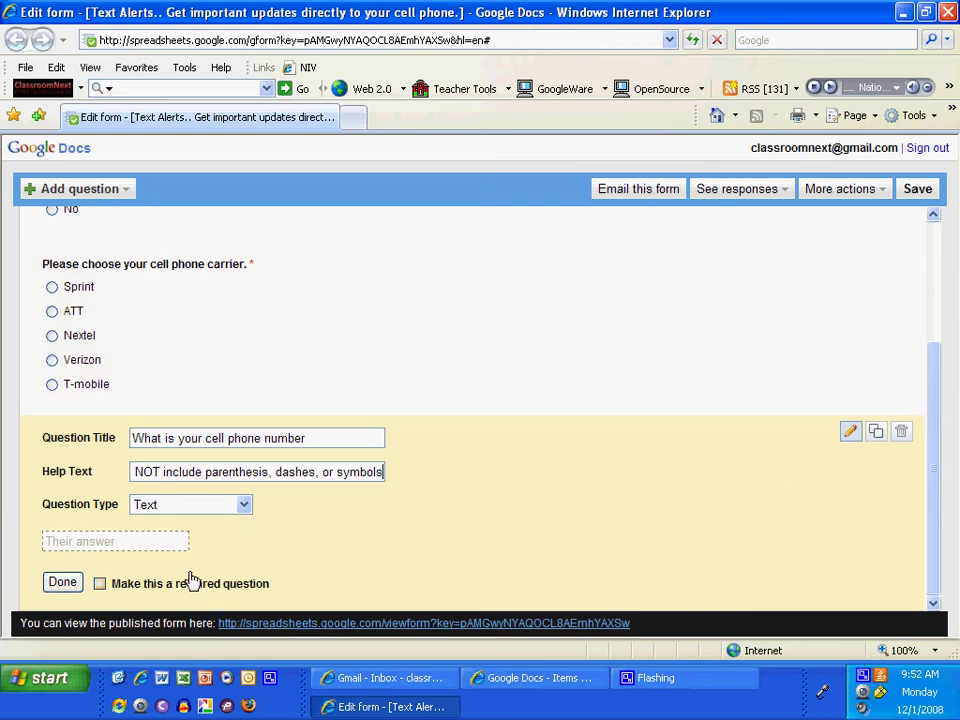
{"action": "left_click", "coordinate": [100, 584]}
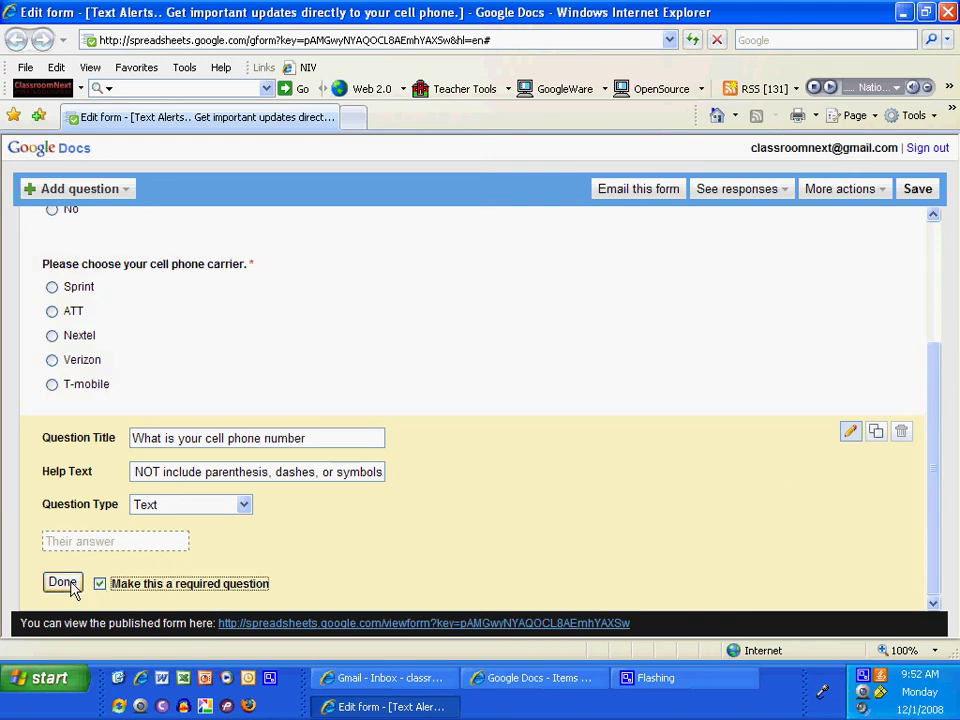
{"action": "left_click", "coordinate": [63, 583]}
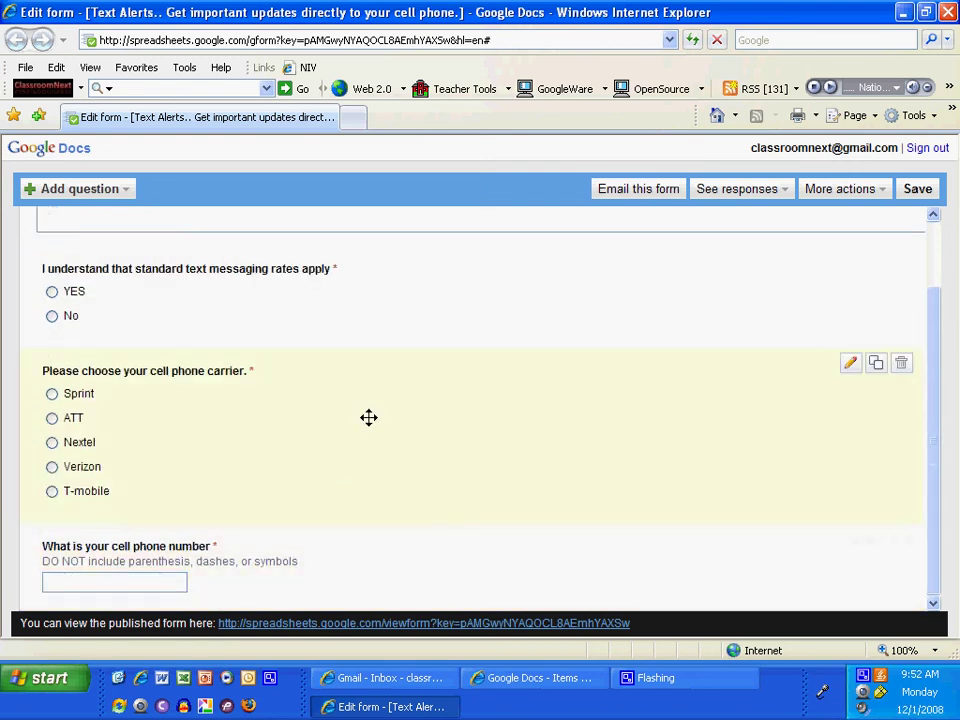
Review the questions in the form and save it
{"action": "scroll", "coordinate": [366, 418], "scroll_direction": "up", "scroll_amount": 1}
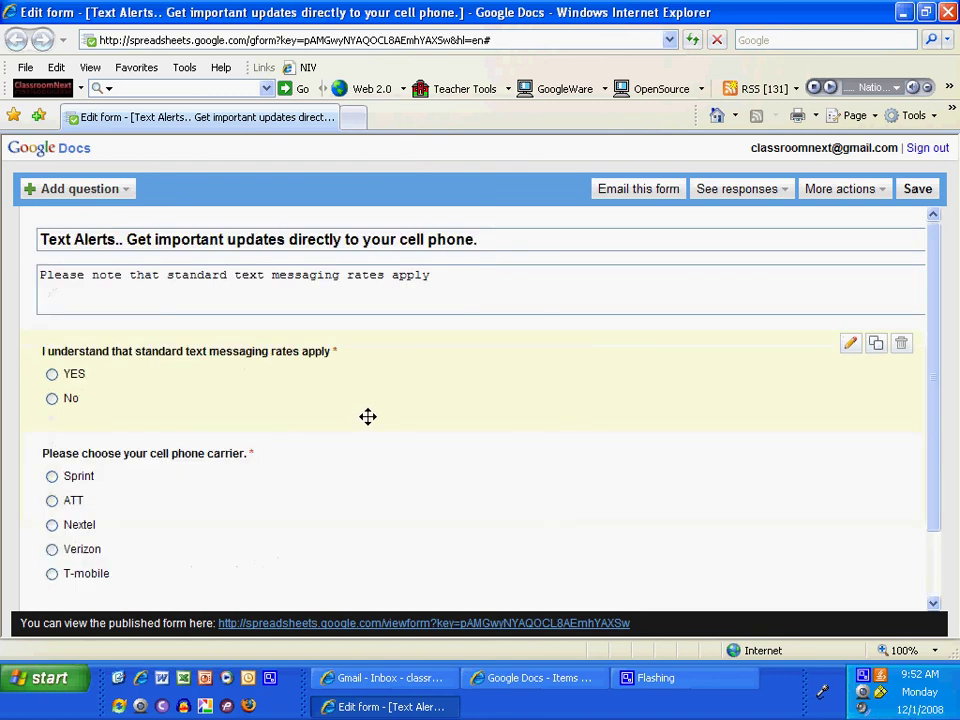
{"action": "scroll", "coordinate": [366, 418], "scroll_direction": "down", "scroll_amount": 1}
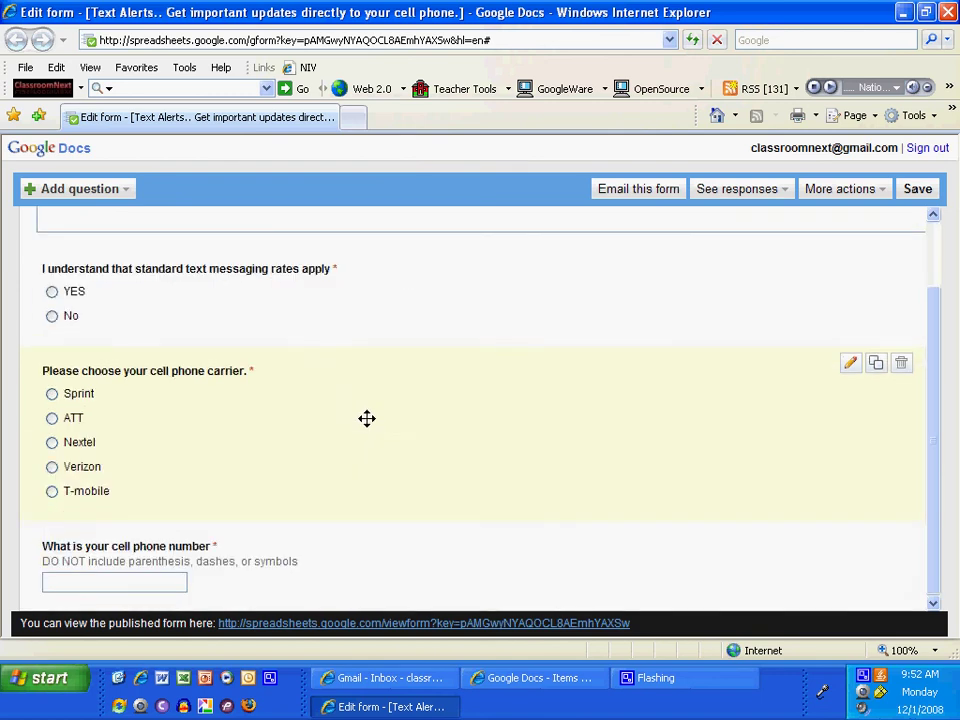
{"action": "left_click", "coordinate": [918, 188]}
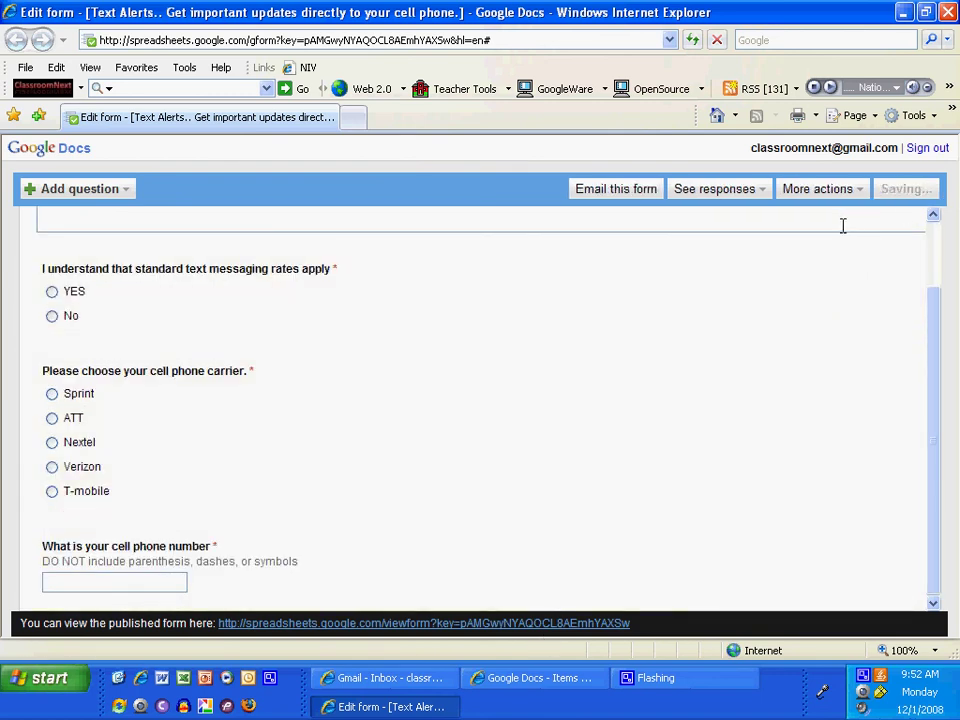
Open the published form and look over its questions from the rates acknowledgement to the phone number
{"action": "left_click", "coordinate": [520, 623]}
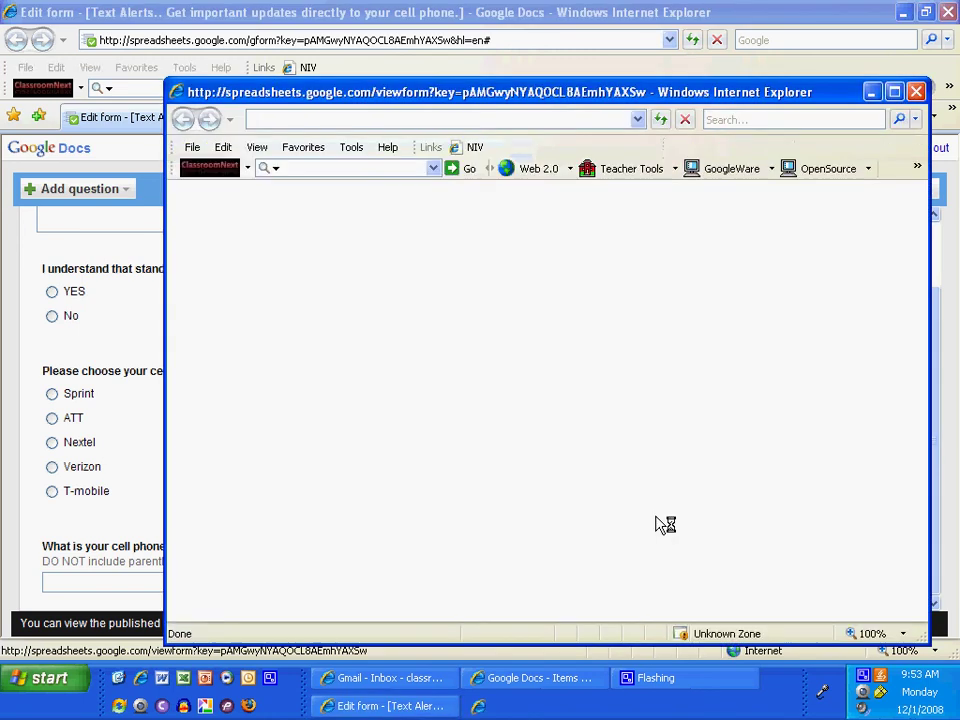
{"action": "scroll", "coordinate": [722, 304], "scroll_direction": "down", "scroll_amount": 3}
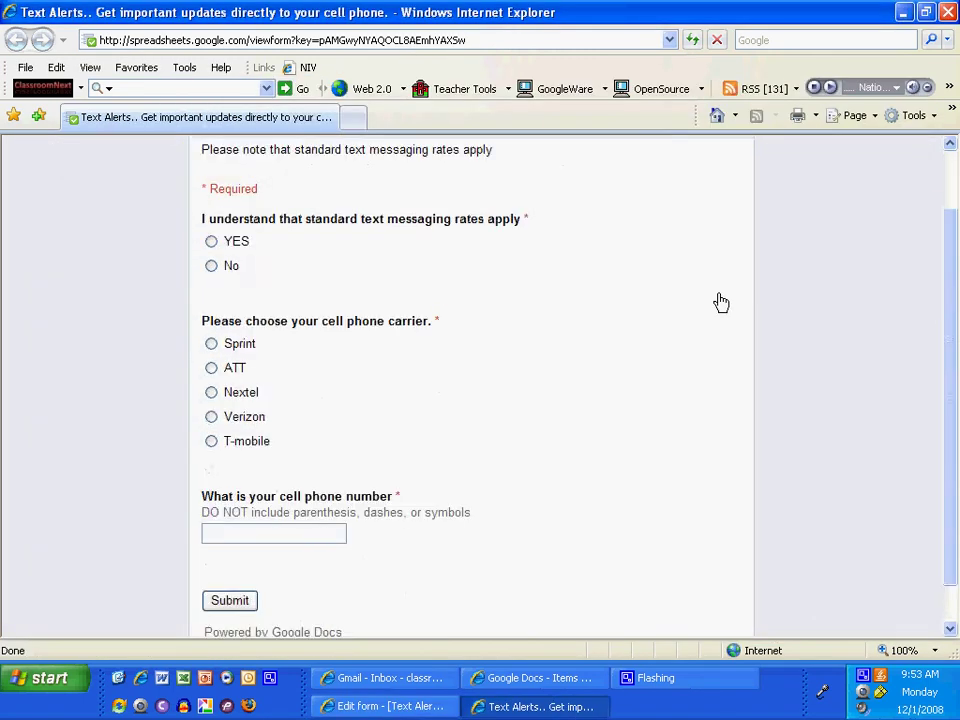
{"action": "scroll", "coordinate": [438, 289], "scroll_direction": "up", "scroll_amount": 2}
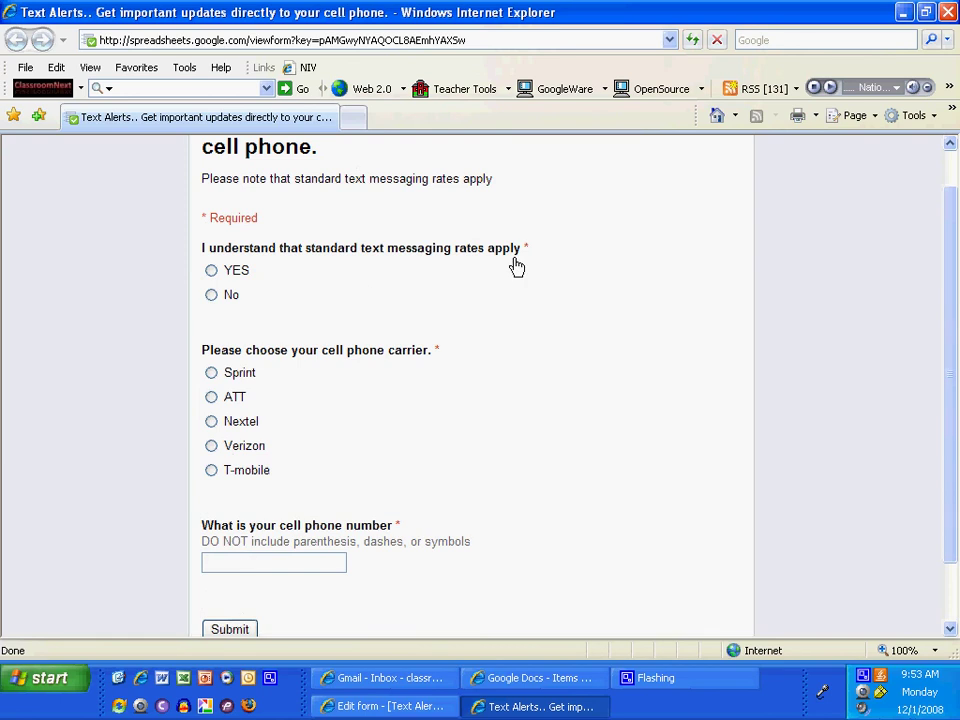